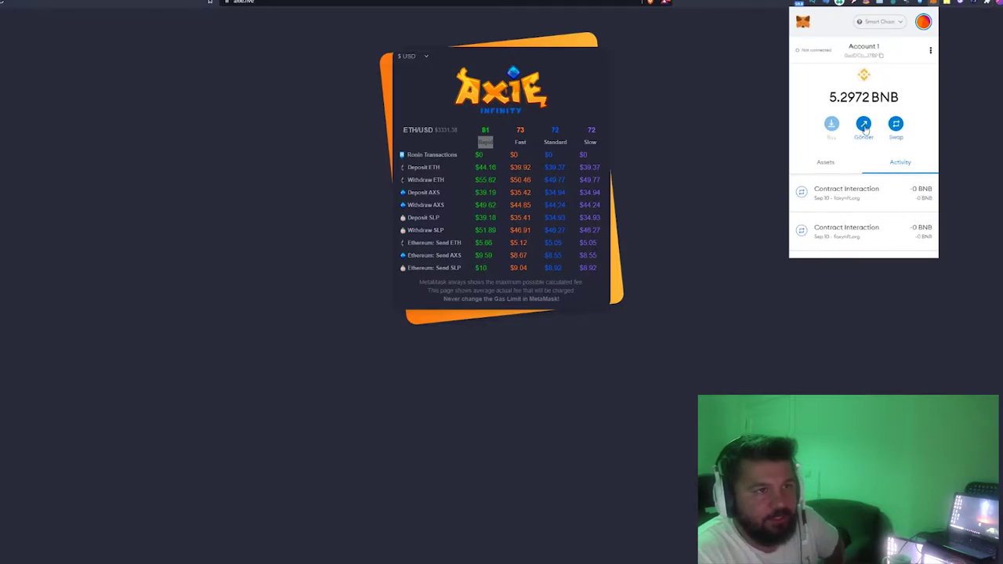
- Start a 0 BNB transfer to view its gas limit and gas price settings, and reject the transaction
{"action": "left_click", "coordinate": [846, 129]}
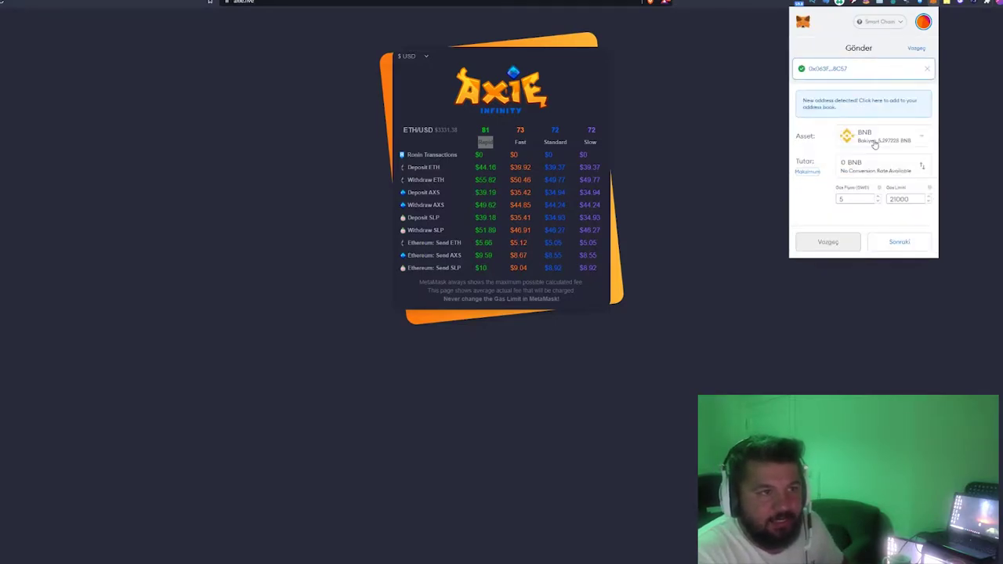
{"action": "left_click", "coordinate": [881, 241]}
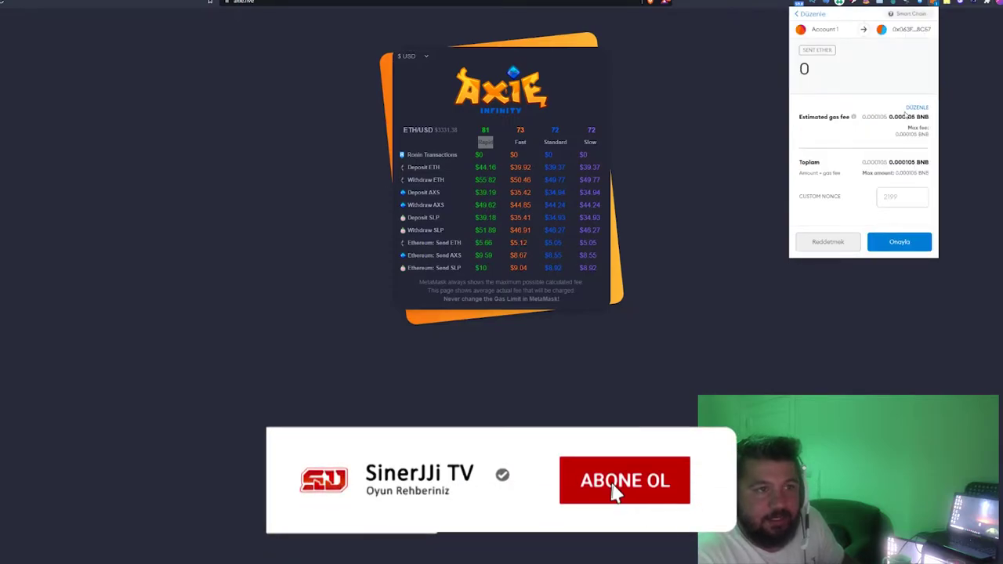
{"action": "left_click", "coordinate": [914, 108]}
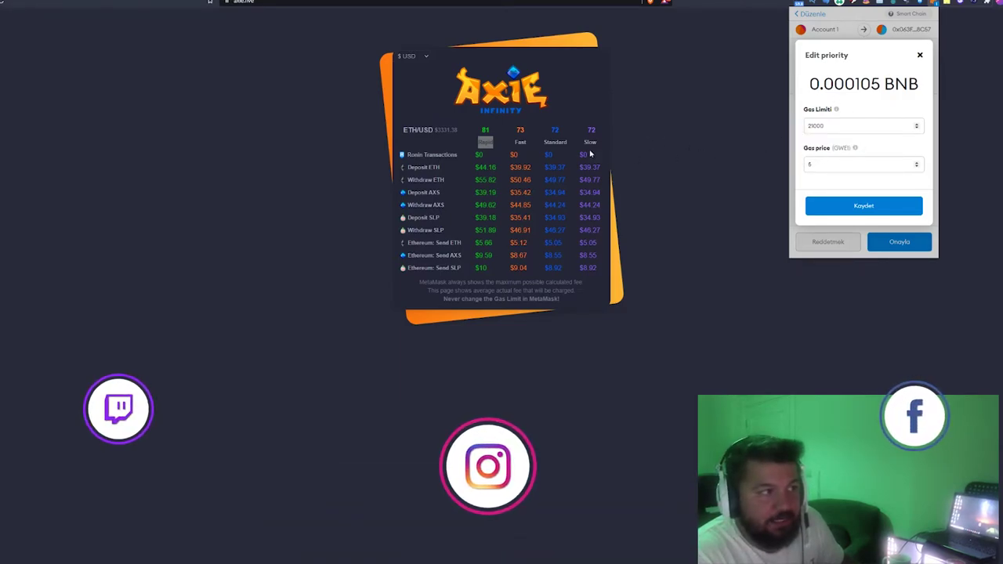
{"action": "left_click", "coordinate": [921, 54]}
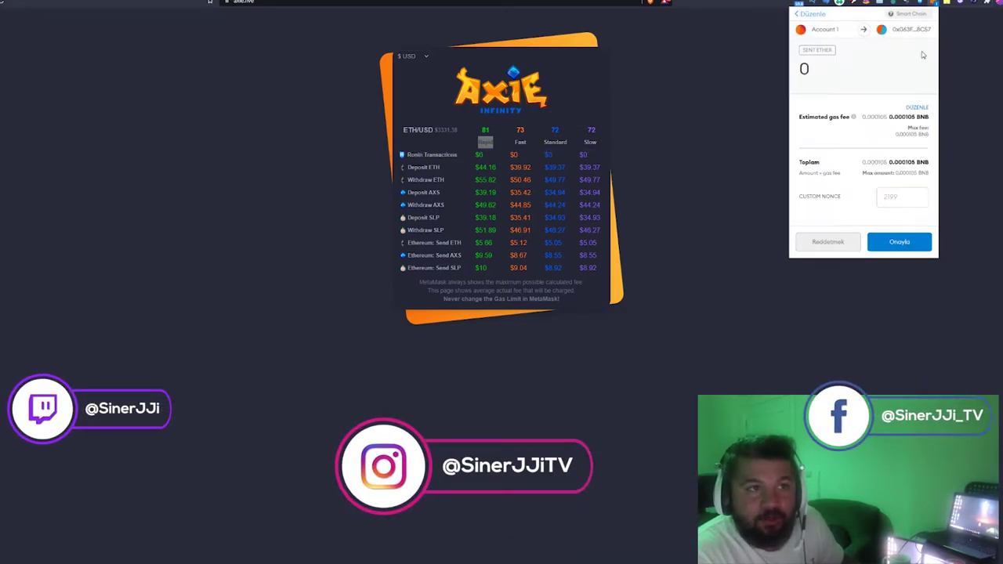
{"action": "left_click", "coordinate": [832, 245]}
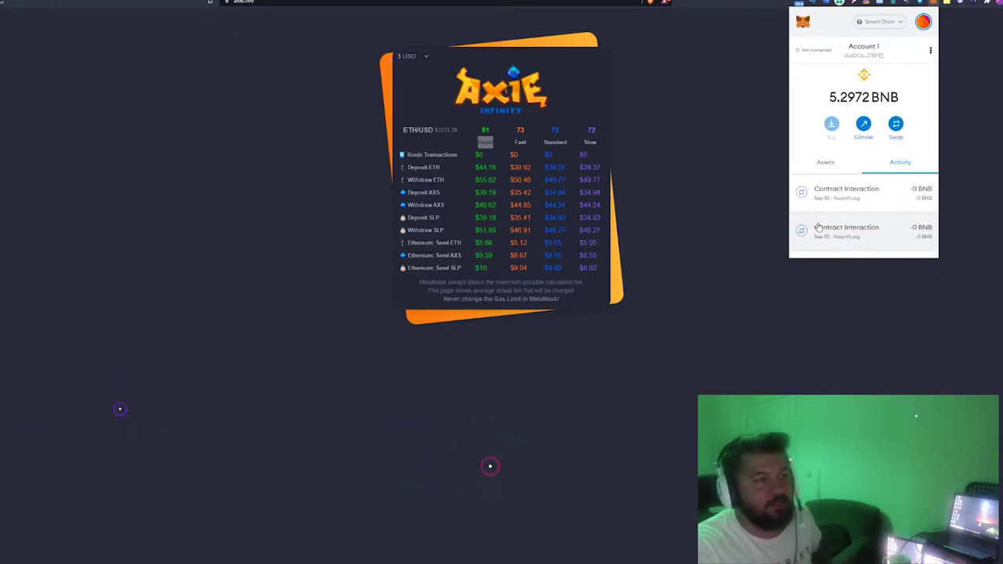
{"action": "left_click", "coordinate": [706, 155]}
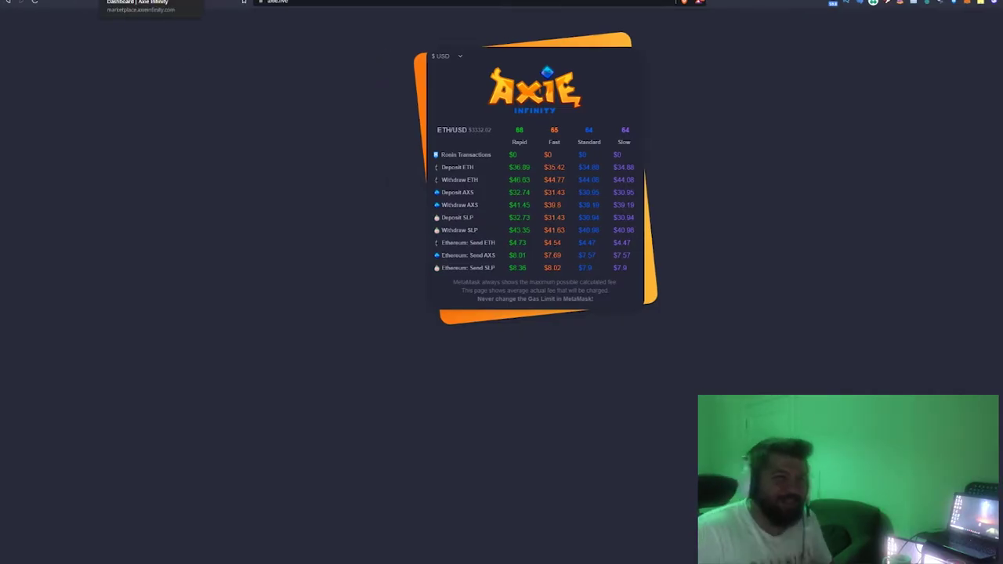
- Go to Claim Tokens in the Axie marketplace account and check the claimable SLP details
{"action": "left_click", "coordinate": [137, 2]}
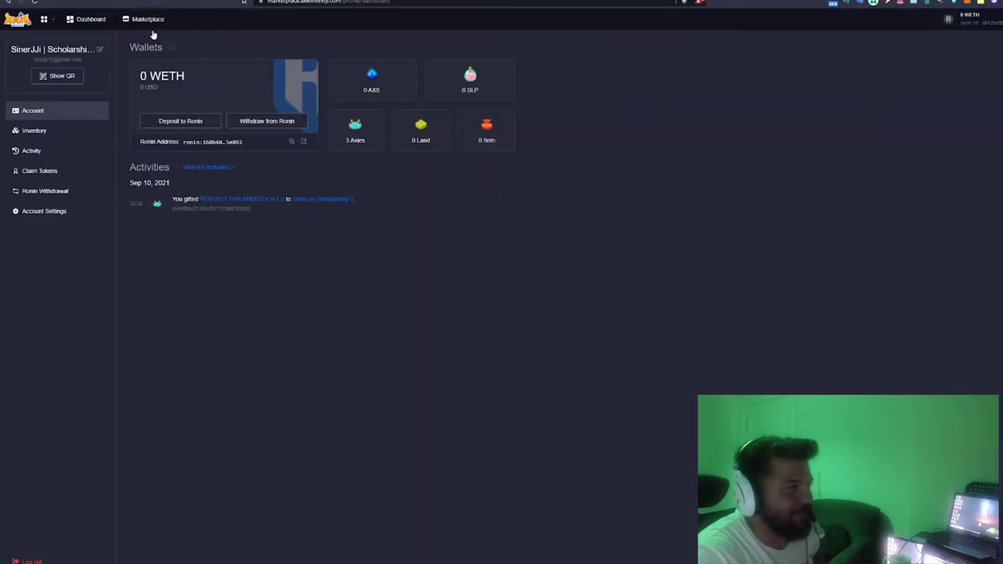
{"action": "left_click", "coordinate": [56, 170]}
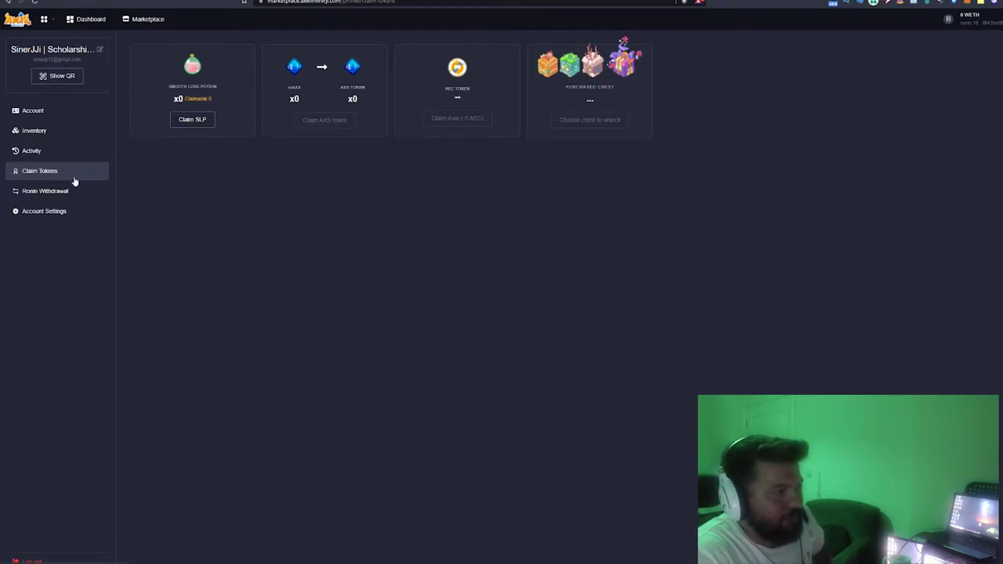
{"action": "left_click", "coordinate": [192, 122]}
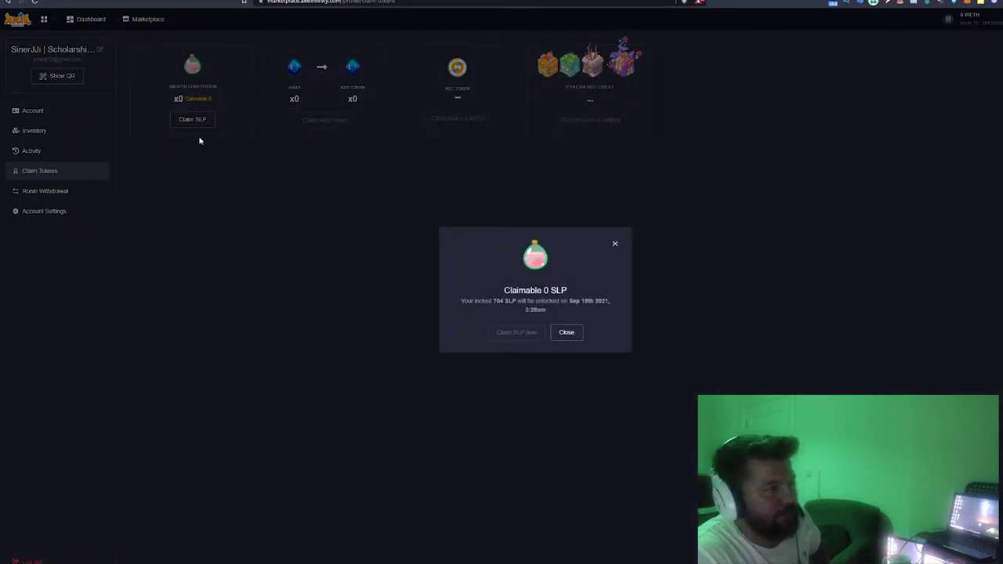
{"action": "left_click", "coordinate": [616, 246]}
{"action": "left_click_drag", "start_coordinate": [177, 98], "coordinate": [203, 101]}
- Reopen the SLP claim details to examine the locked SLP and its unlock date
{"action": "left_click", "coordinate": [208, 123]}
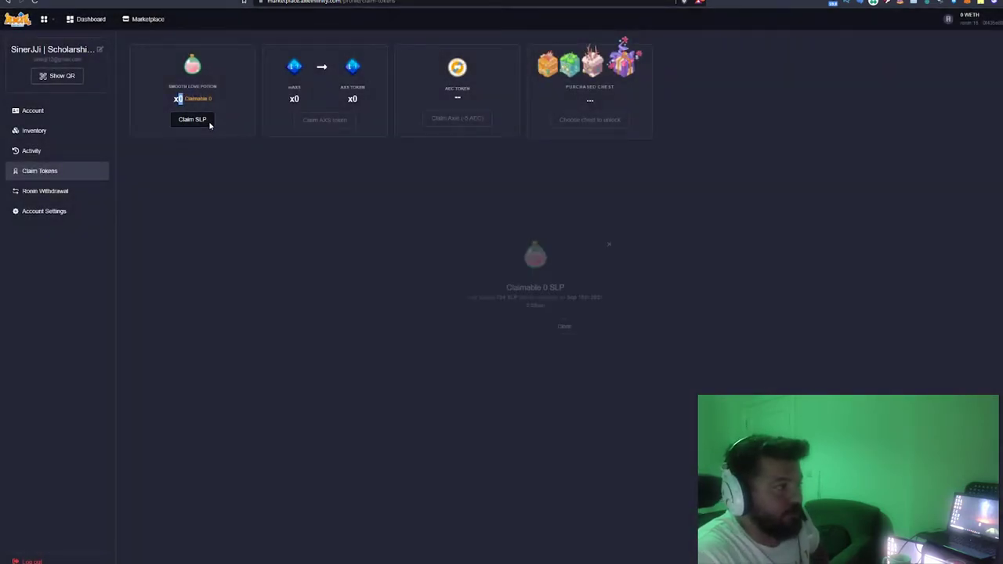
{"action": "left_click_drag", "start_coordinate": [467, 302], "coordinate": [589, 307]}
{"action": "left_click", "coordinate": [495, 308]}
{"action": "left_click", "coordinate": [501, 306]}
{"action": "double_click", "coordinate": [502, 306]}
{"action": "left_click", "coordinate": [585, 306]}
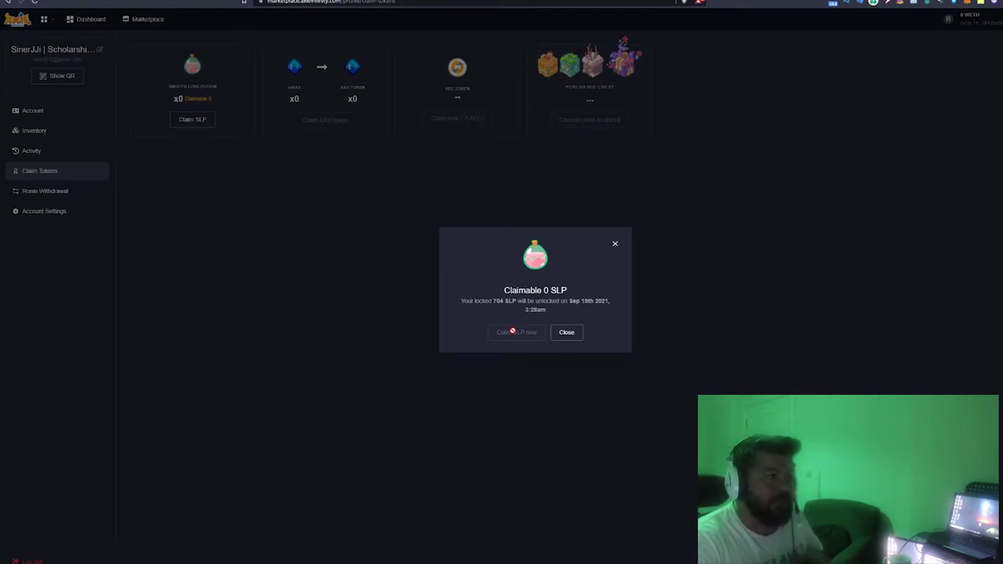
{"action": "left_click", "coordinate": [619, 246]}
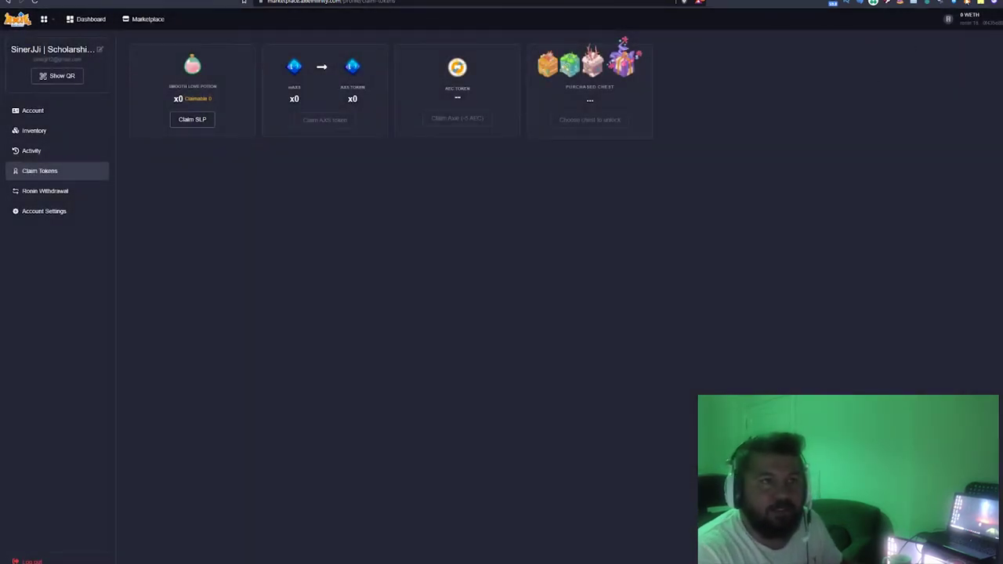
- Check the token assets held in the Ronin wallet, including SLP
{"action": "left_click", "coordinate": [956, 20]}
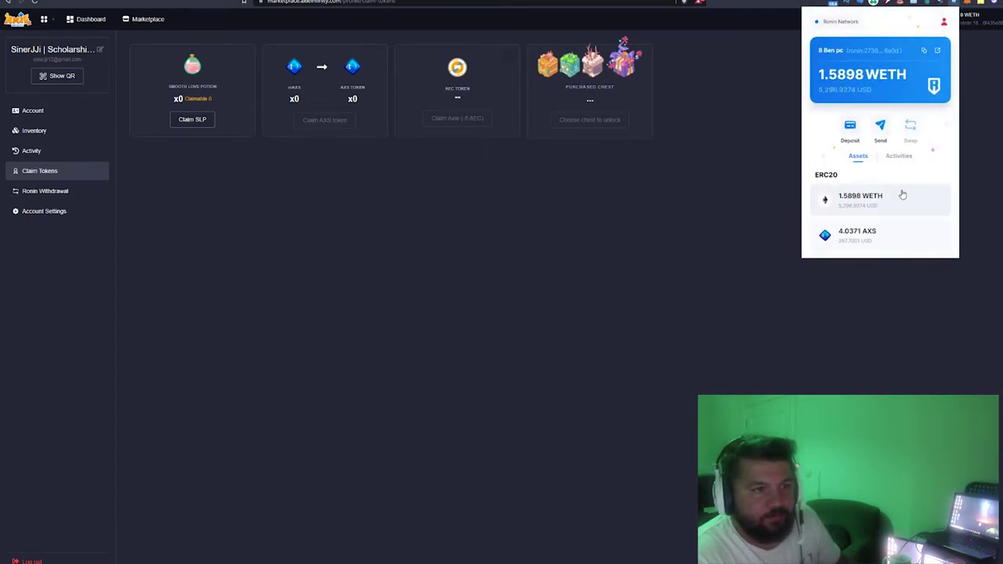
{"action": "scroll", "coordinate": [878, 176], "scroll_direction": "down", "scroll_amount": 2}
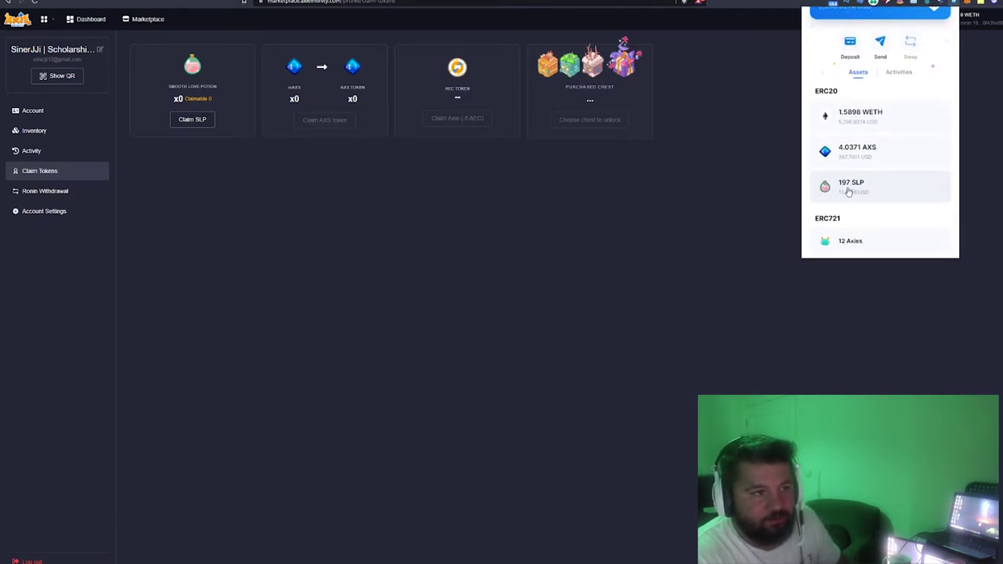
{"action": "left_click", "coordinate": [550, 215]}
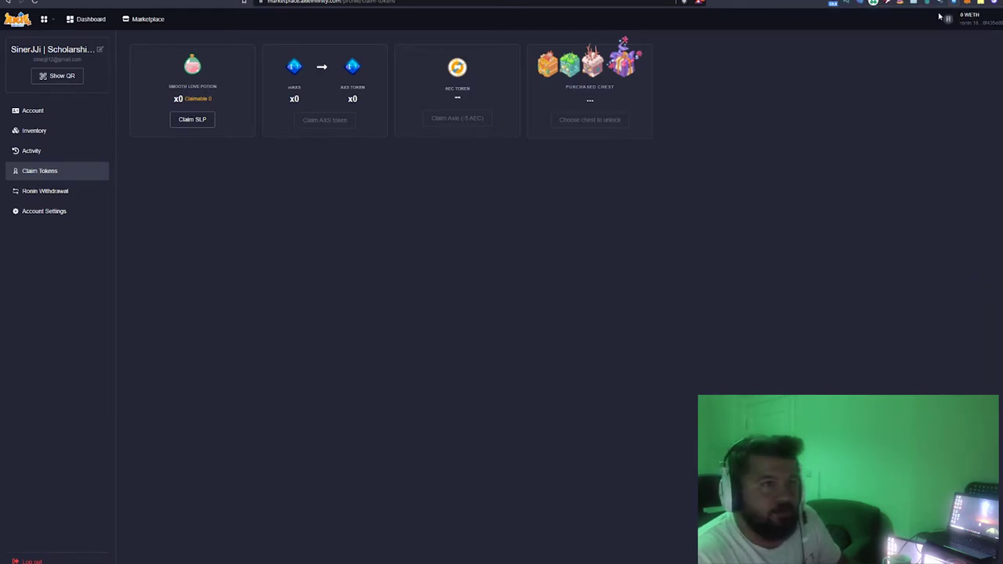
- Log out of the current marketplace account and log in again with the Ronin wallet
{"action": "left_click", "coordinate": [20, 559]}
{"action": "left_click", "coordinate": [547, 100]}
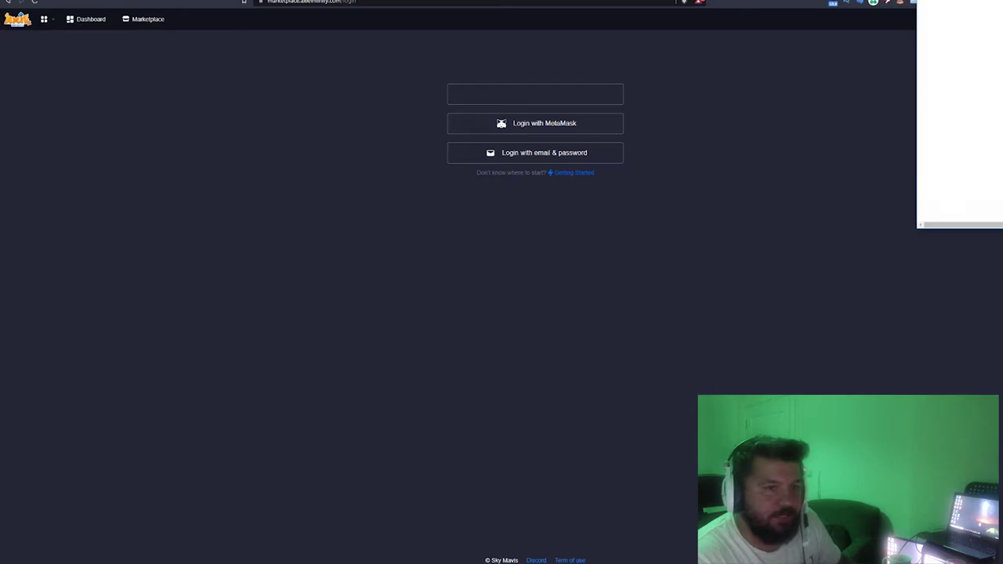
{"action": "left_click", "coordinate": [993, 211]}
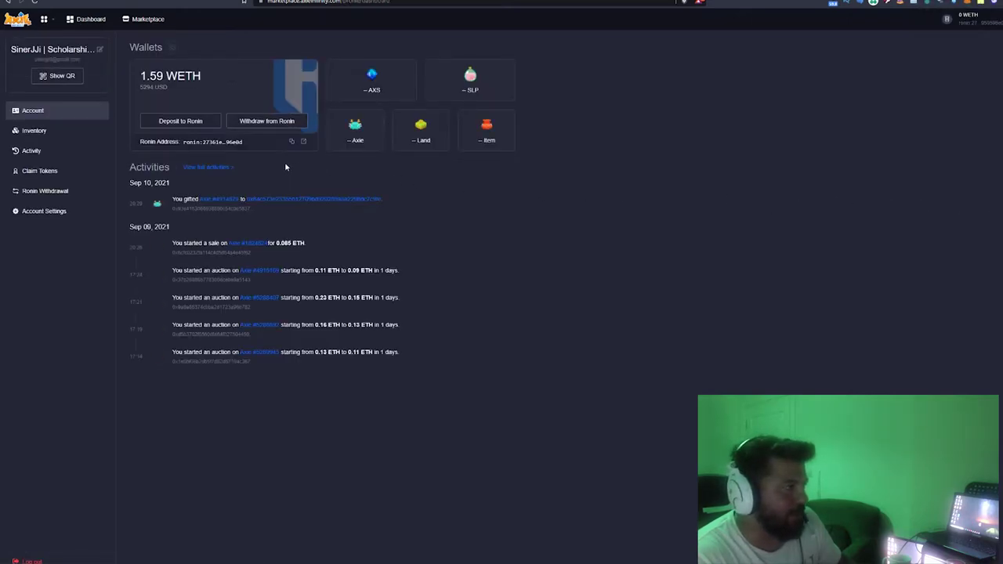
- Review this account's SLP claim details in Claim Tokens and compare them with the Ronin wallet's assets
{"action": "left_click", "coordinate": [45, 170]}
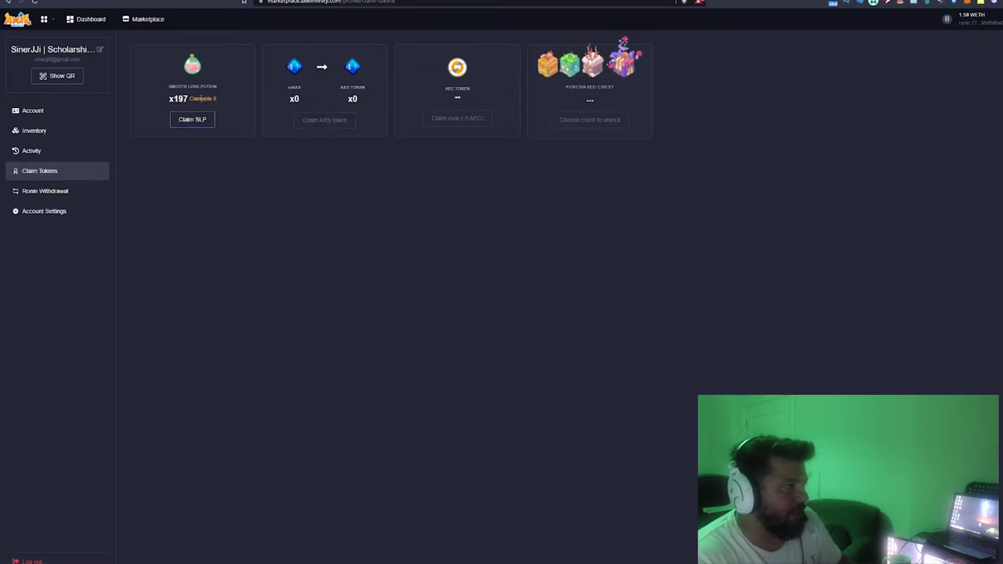
{"action": "double_click", "coordinate": [186, 99]}
{"action": "left_click", "coordinate": [196, 98]}
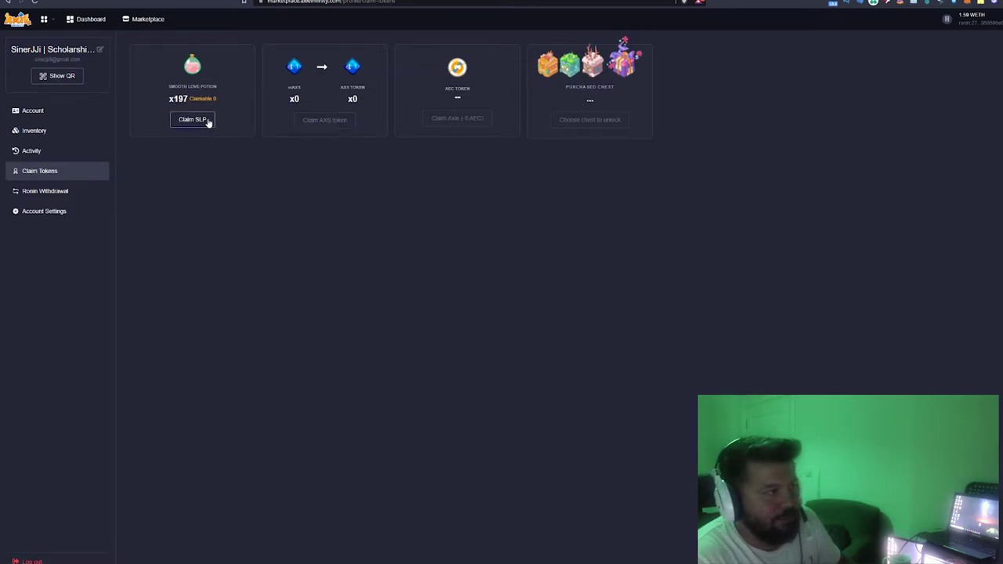
{"action": "left_click", "coordinate": [192, 120]}
{"action": "left_click_drag", "start_coordinate": [466, 309], "coordinate": [605, 306]}
{"action": "left_click", "coordinate": [606, 306]}
{"action": "double_click", "coordinate": [498, 301]}
{"action": "left_click", "coordinate": [615, 247]}
{"action": "left_click", "coordinate": [615, 247]}
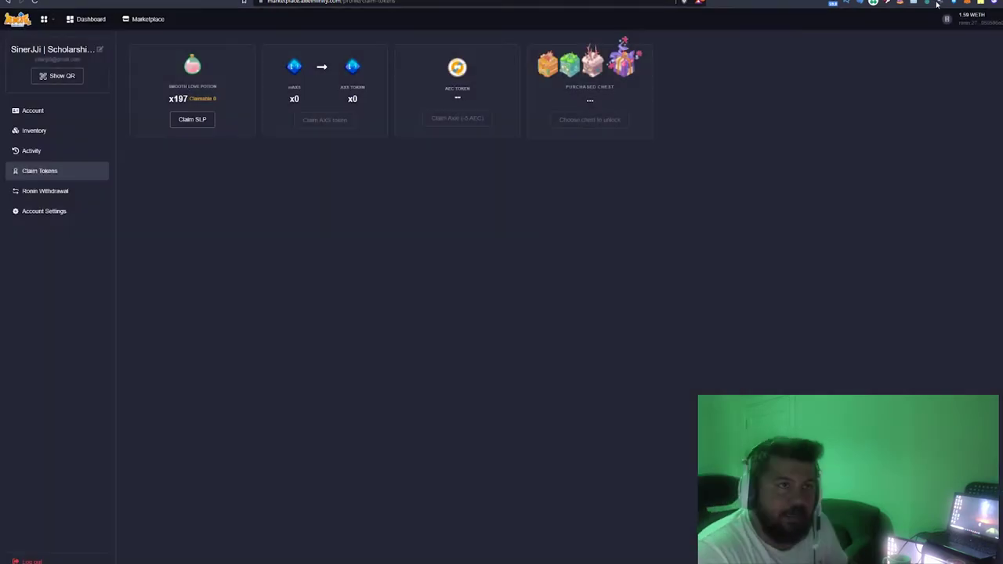
{"action": "left_click", "coordinate": [954, 2]}
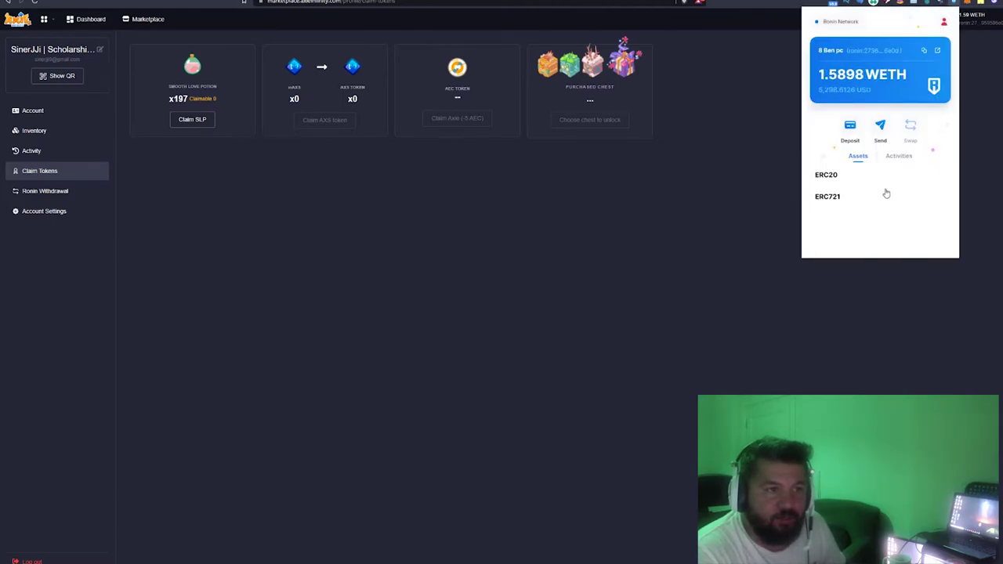
{"action": "scroll", "coordinate": [894, 194], "scroll_direction": "down", "scroll_amount": 2}
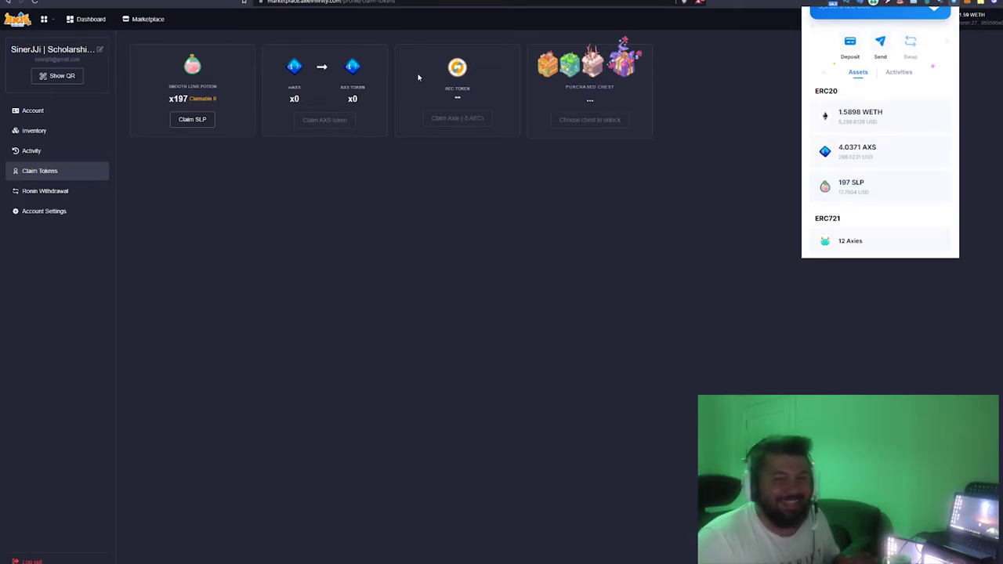
- Switch to Binance and set up an SLP deposit on the RON network
{"action": "key", "text": "ctrl+Tab"}
{"action": "left_click", "coordinate": [253, 123]}
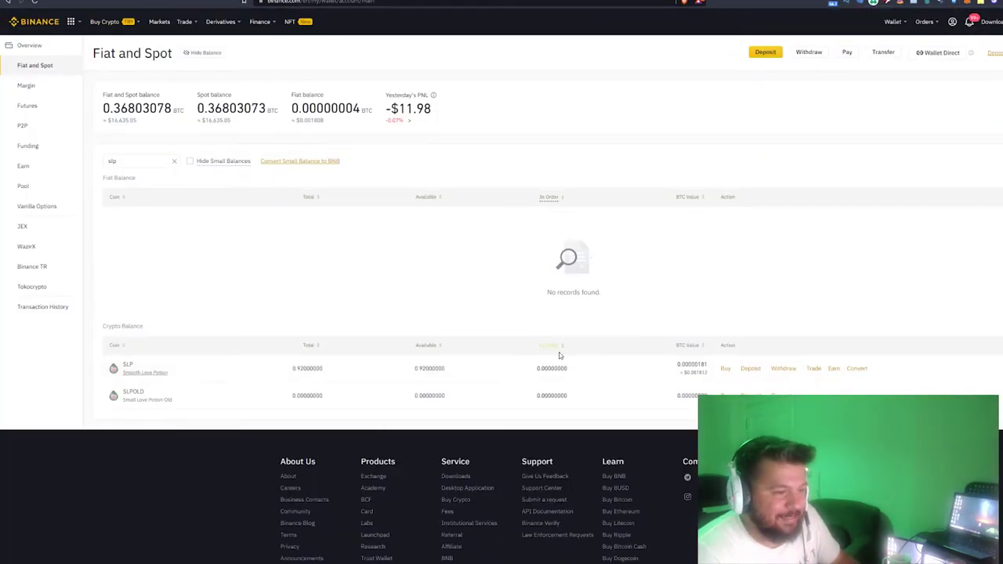
{"action": "left_click", "coordinate": [750, 369]}
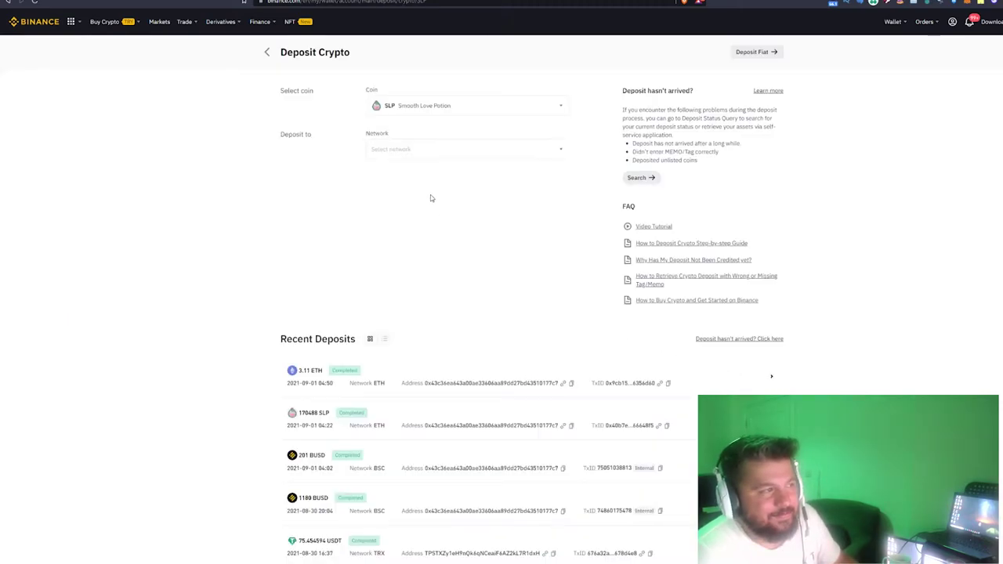
{"action": "left_click", "coordinate": [402, 152]}
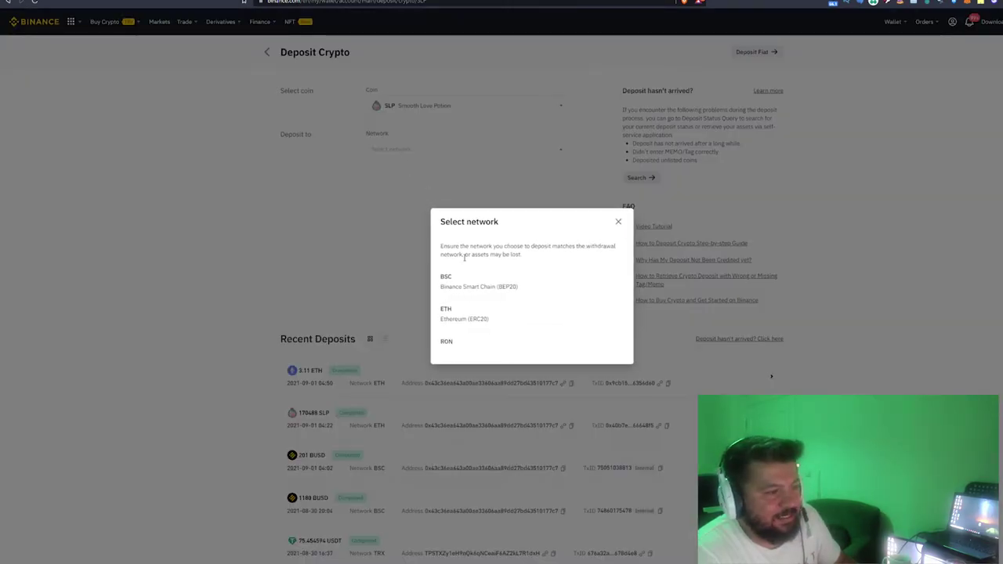
{"action": "left_click", "coordinate": [447, 345]}
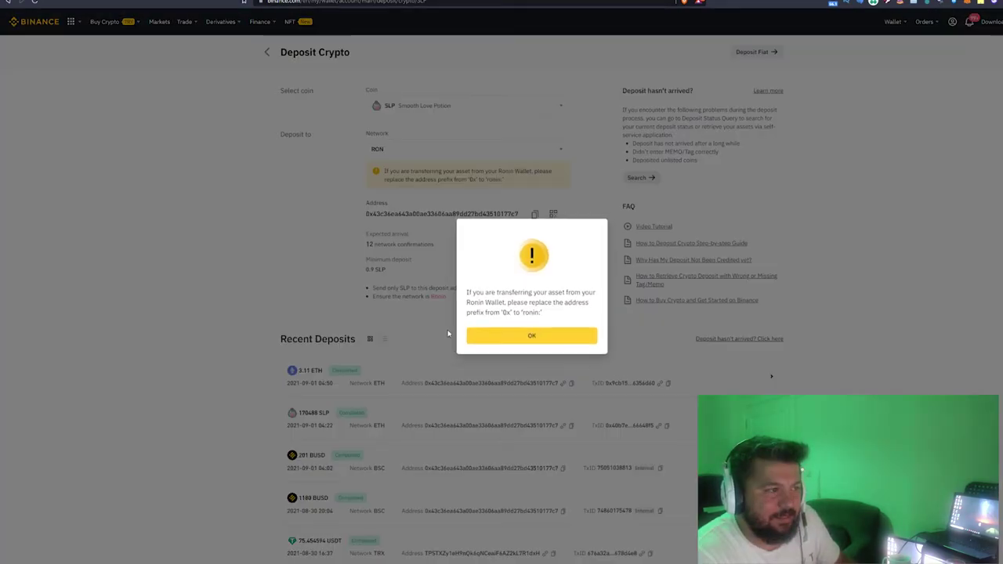
- Read and acknowledge the Ronin address prefix notice, and copy the SLP deposit address
{"action": "left_click_drag", "start_coordinate": [471, 292], "coordinate": [513, 314]}
{"action": "left_click", "coordinate": [510, 304]}
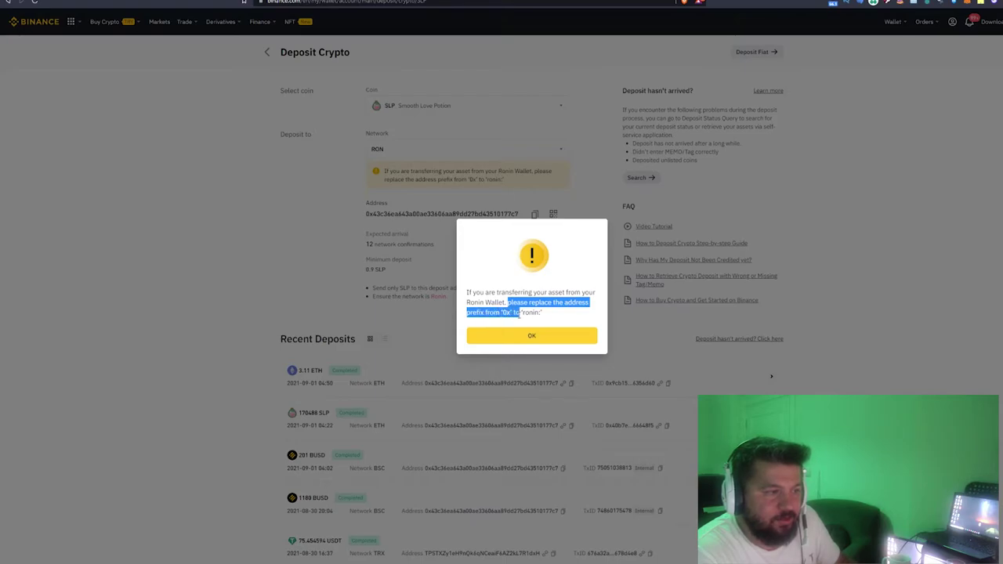
{"action": "double_click", "coordinate": [527, 313]}
{"action": "left_click", "coordinate": [531, 314]}
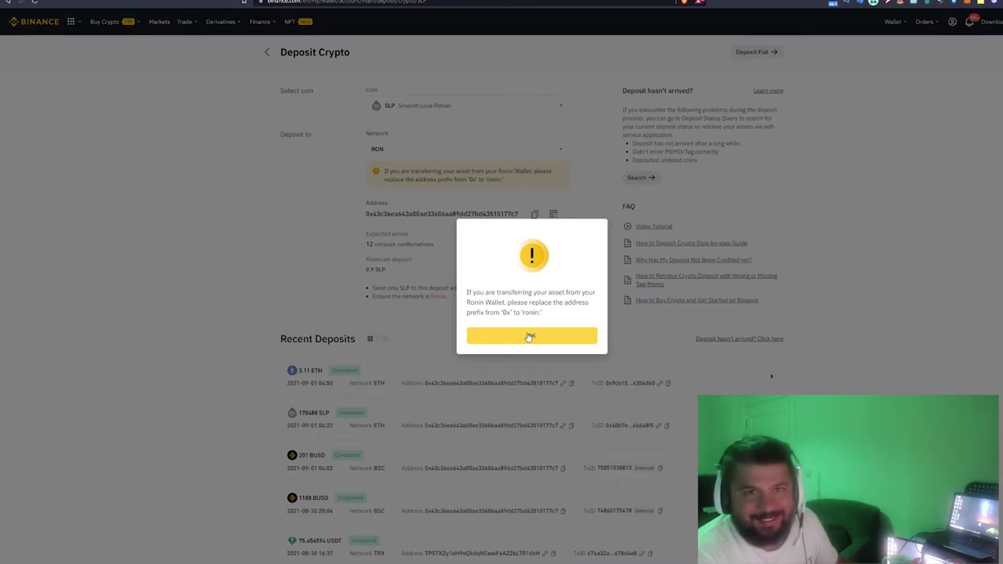
{"action": "left_click", "coordinate": [530, 337]}
{"action": "left_click_drag", "start_coordinate": [363, 217], "coordinate": [520, 216]}
{"action": "key", "text": "ctrl+c"}
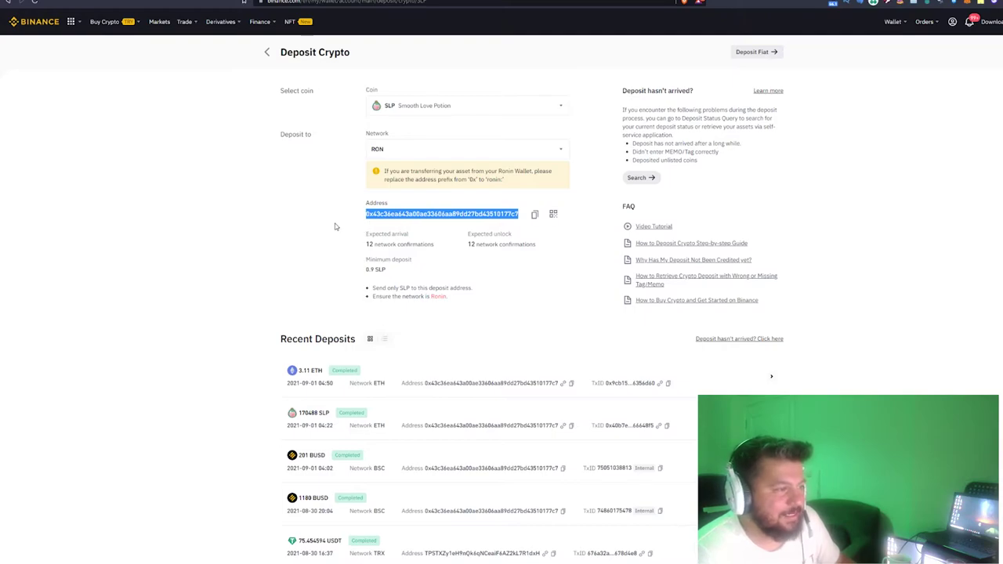
- Start a token transfer in the Ronin wallet and paste the copied deposit address as the recipient
{"action": "left_click", "coordinate": [954, 4]}
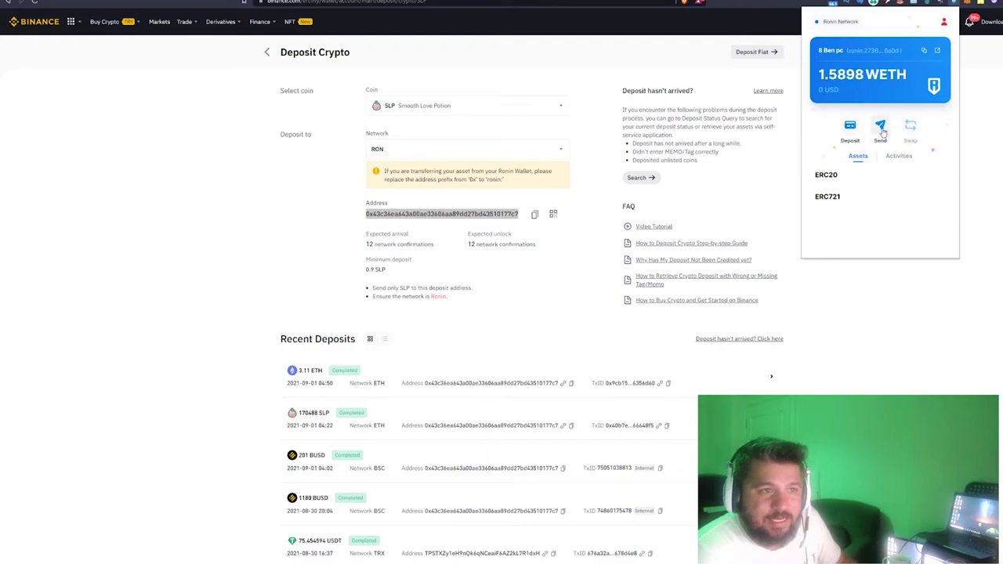
{"action": "left_click", "coordinate": [881, 130]}
{"action": "left_click", "coordinate": [832, 88]}
{"action": "key", "text": "ctrl+v"}
- Try to replace the start of the recipient address with the prefix "ronin:"
{"action": "left_click_drag", "start_coordinate": [824, 86], "coordinate": [791, 90]}
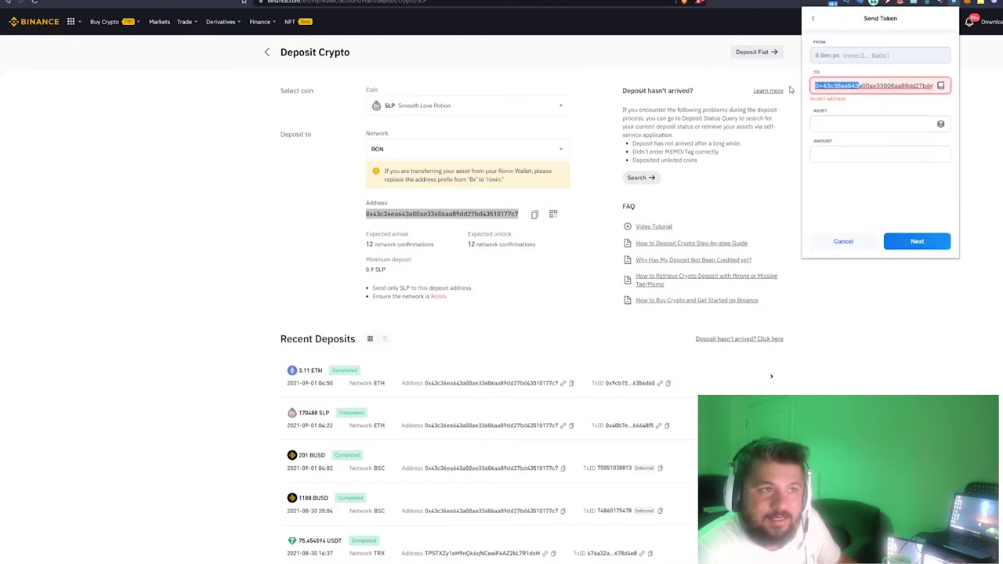
{"action": "key", "text": "BackSpace"}
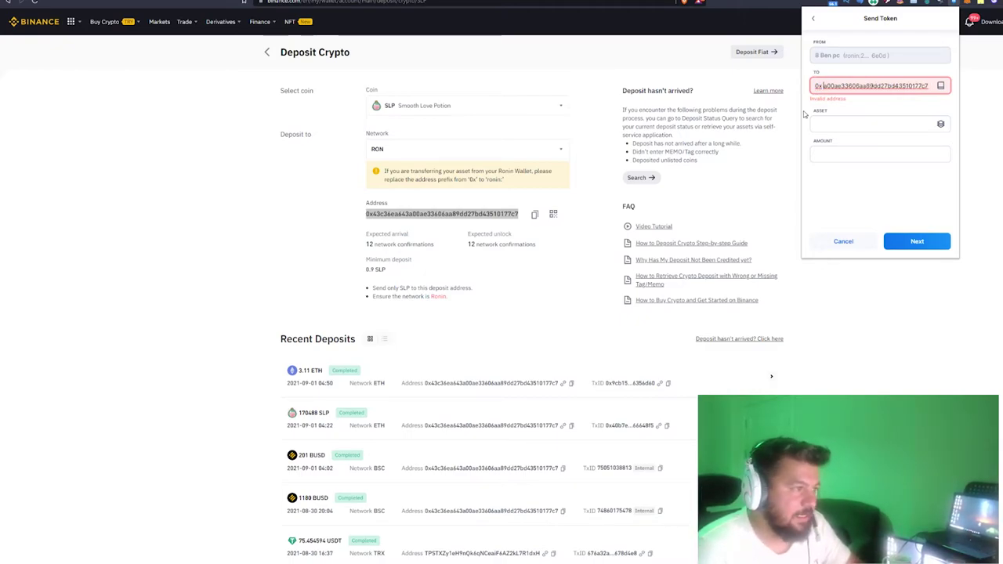
{"action": "left_click_drag", "start_coordinate": [823, 86], "coordinate": [812, 87]}
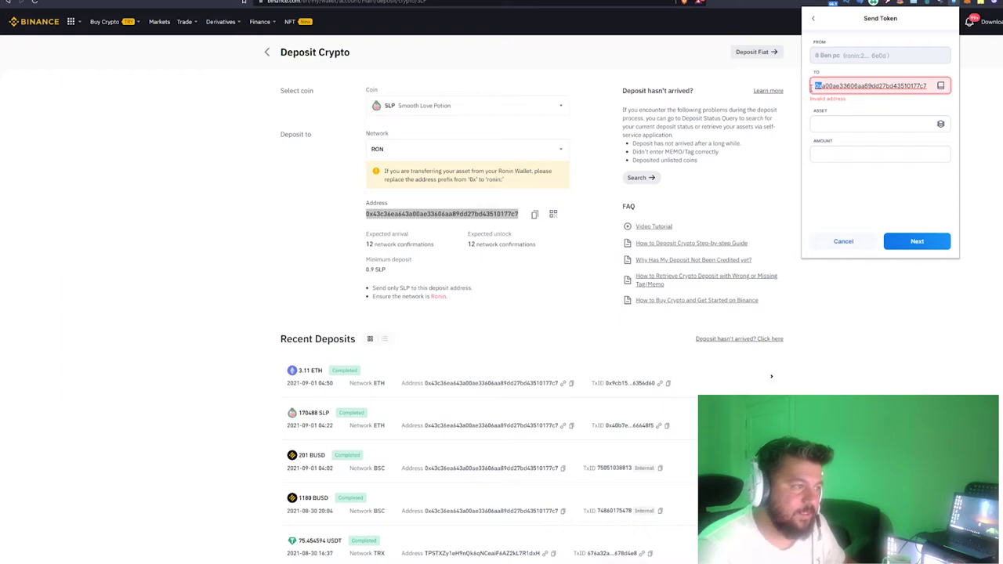
{"action": "type", "text": "ronin:"}
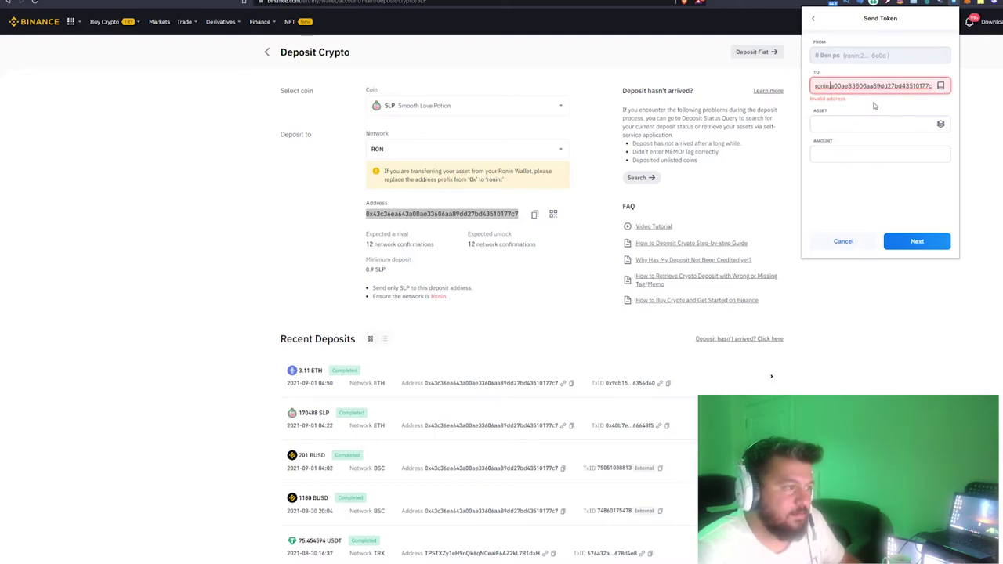
- Paste the copied deposit address again as the recipient and replace its "0x" prefix with "ronin:"
{"action": "key", "text": "ctrl+a"}
{"action": "key", "text": "ctrl+v"}
{"action": "left_click_drag", "start_coordinate": [854, 86], "coordinate": [771, 85]}
{"action": "left_click", "coordinate": [825, 85]}
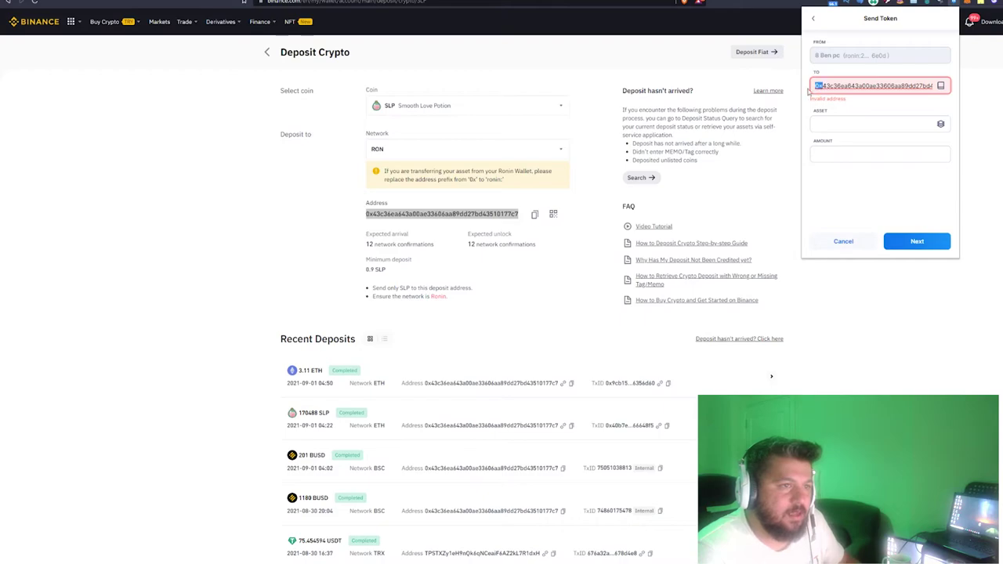
{"action": "type", "text": "ronin:"}
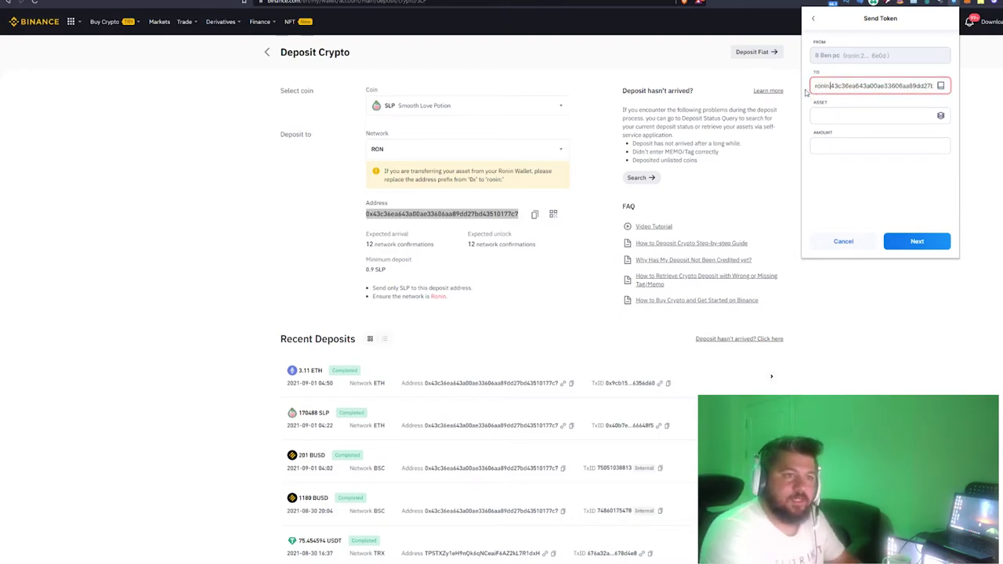
- Choose SLP as the asset, send 1 SLP to the deposit address, and view the wallet's activity list
{"action": "left_click", "coordinate": [839, 116]}
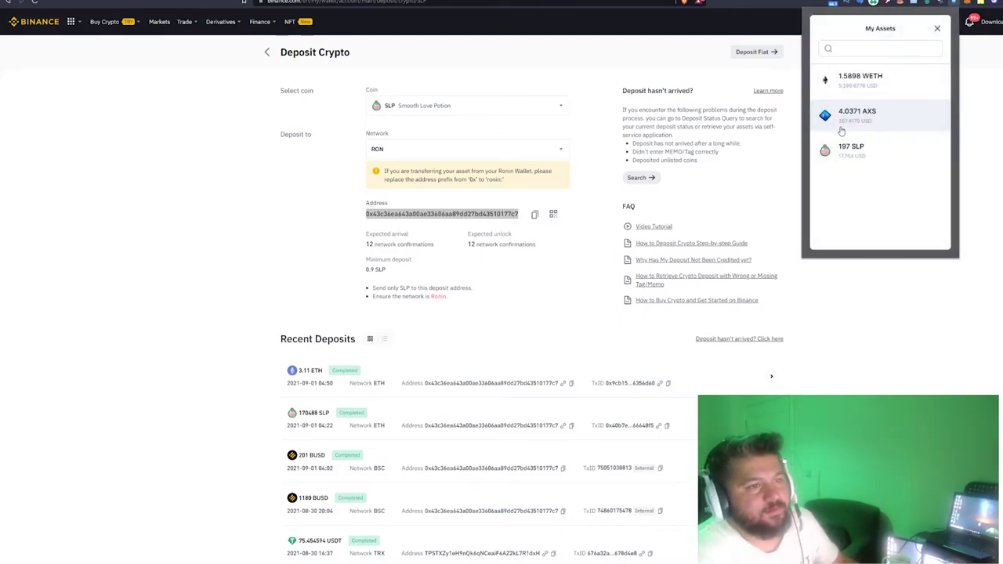
{"action": "left_click", "coordinate": [852, 151]}
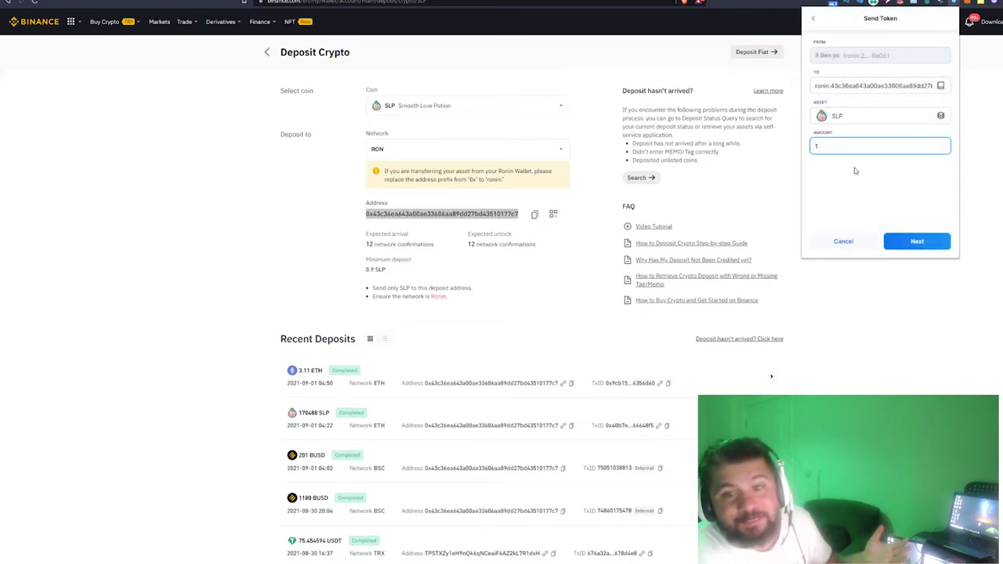
{"action": "type", "text": "1"}
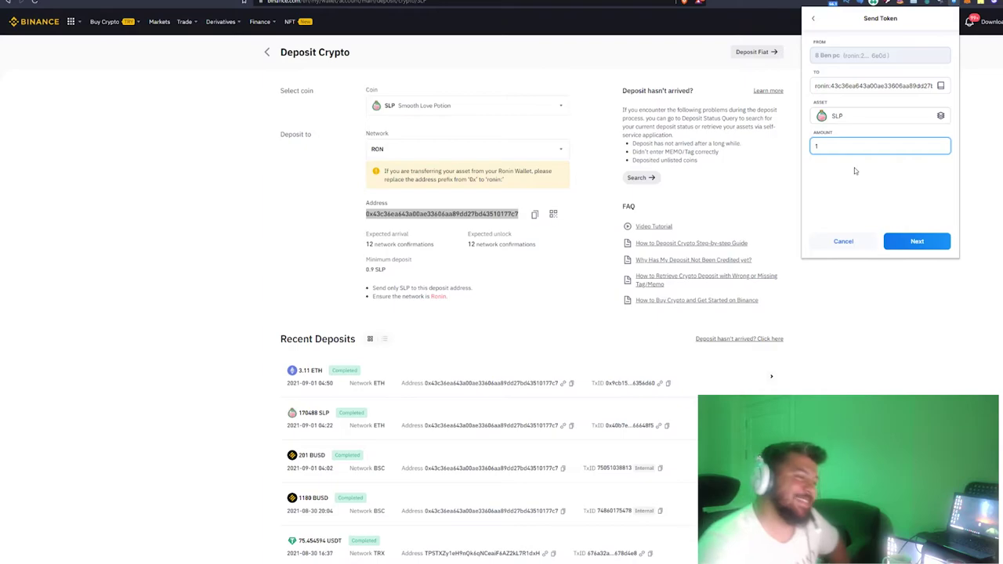
{"action": "left_click", "coordinate": [918, 241]}
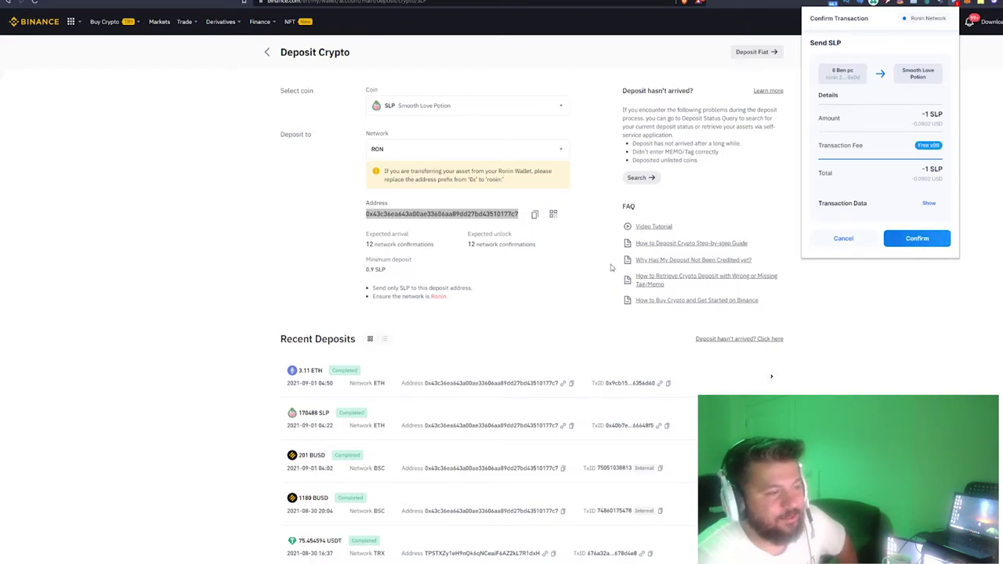
{"action": "left_click", "coordinate": [917, 238]}
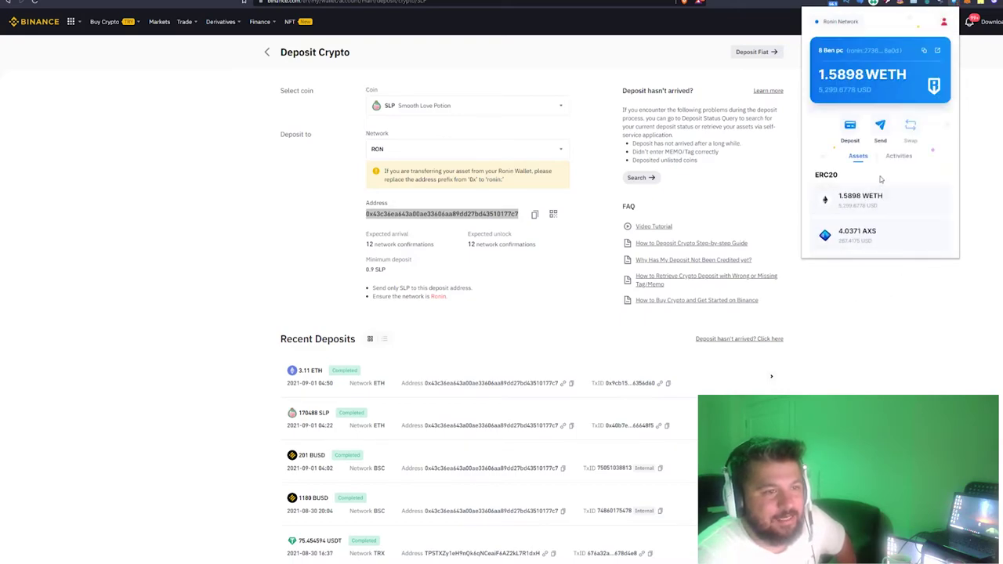
{"action": "left_click", "coordinate": [898, 157]}
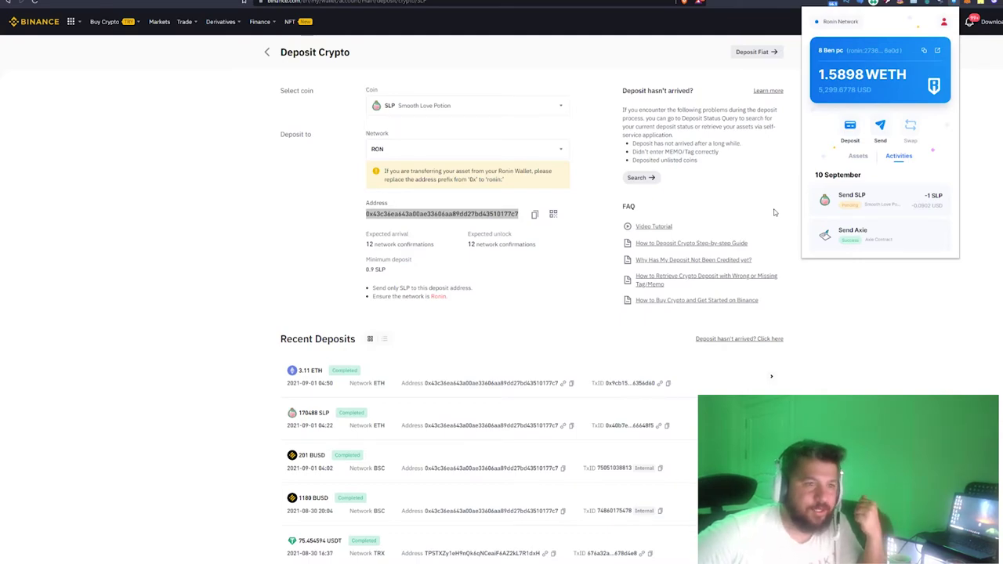
- Return to the Fiat and Spot wallet, search for "slp" to check its available balance, and clear the search
{"action": "left_click", "coordinate": [278, 68]}
{"action": "left_click", "coordinate": [272, 62]}
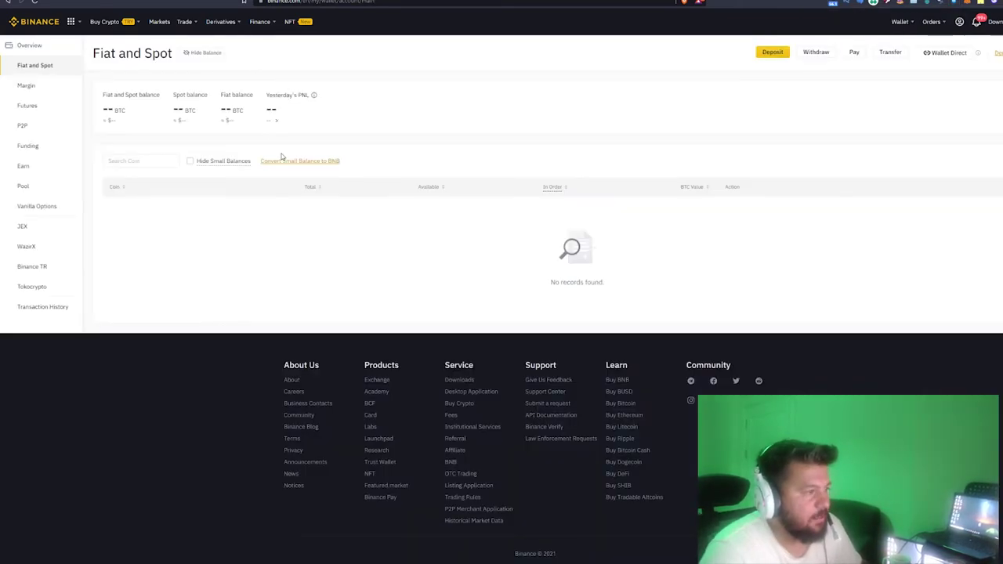
{"action": "left_click", "coordinate": [147, 162]}
{"action": "type", "text": "slp"}
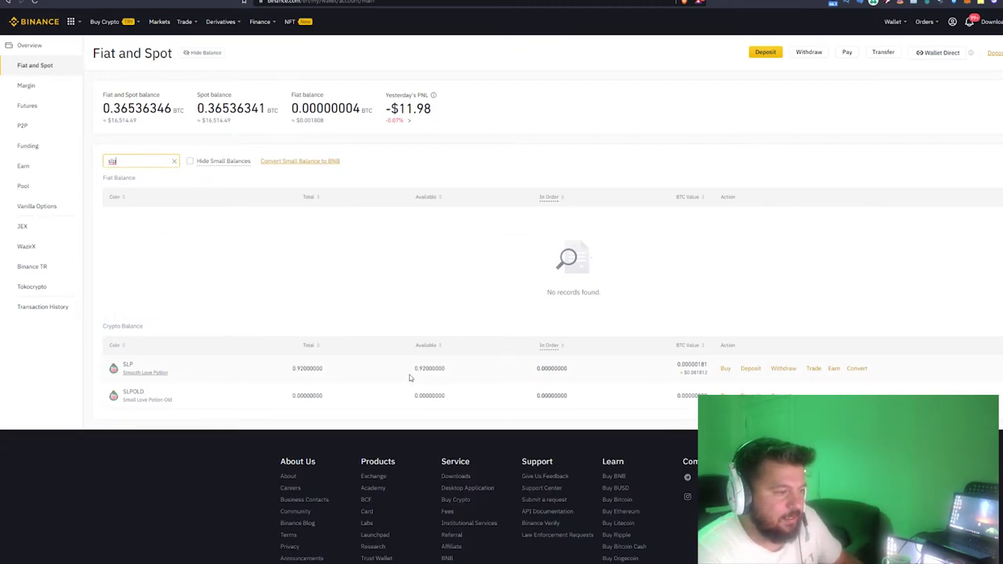
{"action": "left_click_drag", "start_coordinate": [407, 374], "coordinate": [459, 374]}
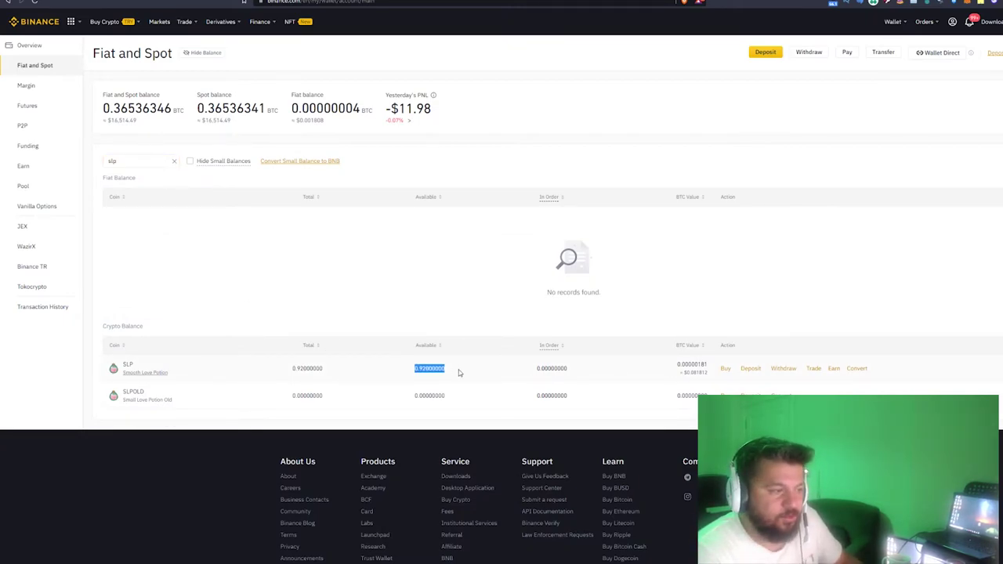
{"action": "left_click", "coordinate": [173, 165]}
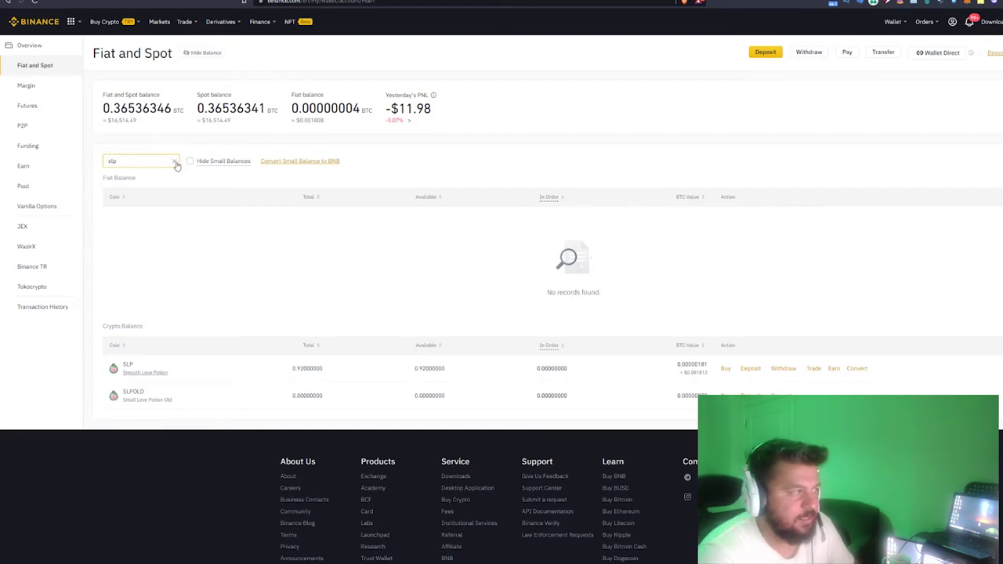
{"action": "left_click", "coordinate": [176, 163]}
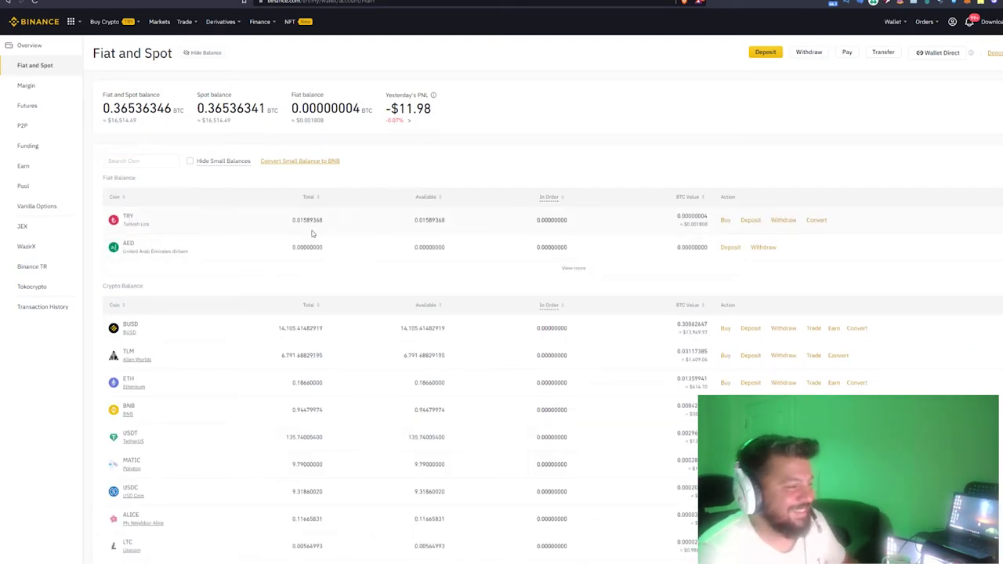
- Check the status of the SLP transfer in the Ronin wallet's activities
{"action": "left_click", "coordinate": [954, 4]}
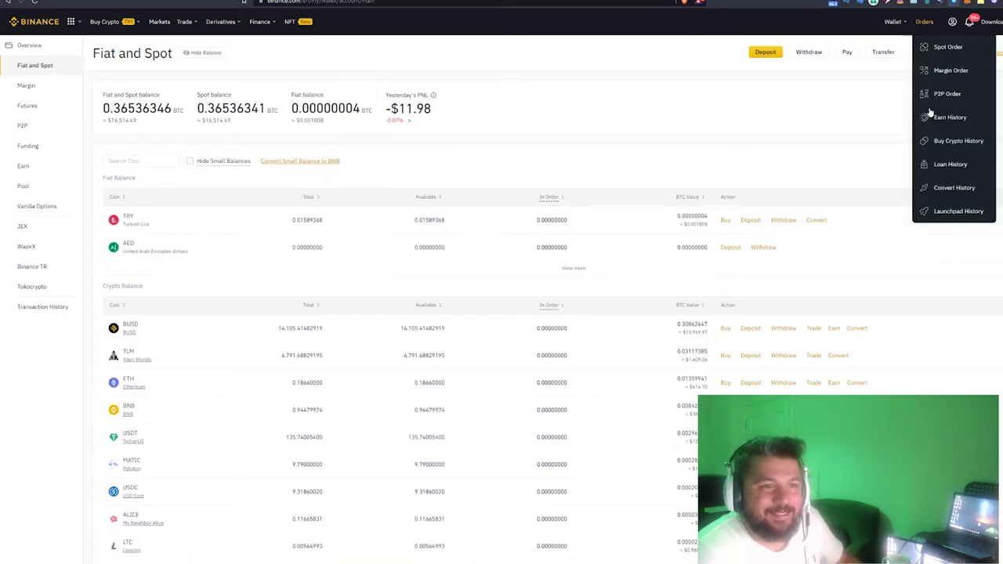
{"action": "left_click", "coordinate": [897, 155]}
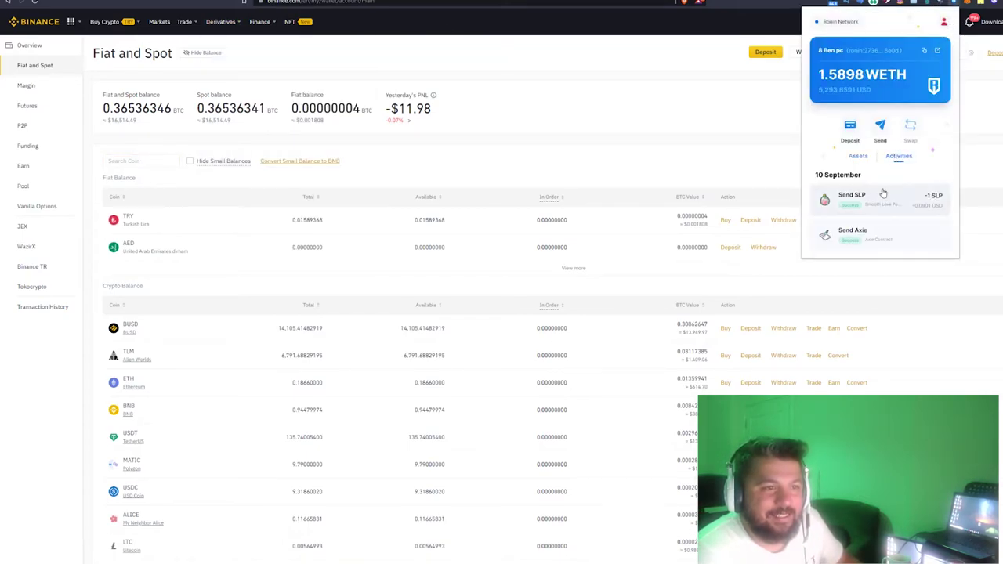
{"action": "left_click", "coordinate": [486, 165]}
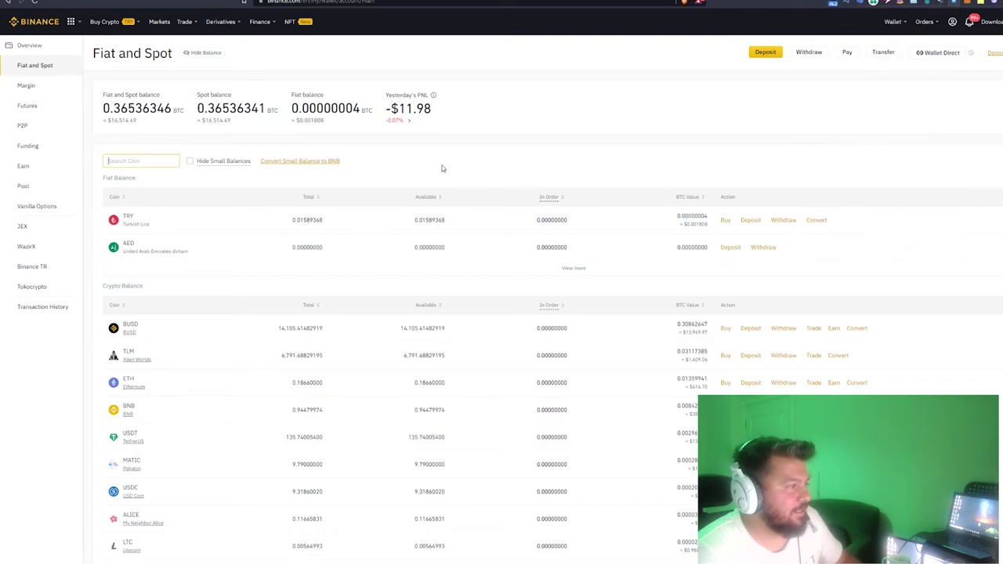
- Search the balances for "slpo", open the coin's deposit page, and examine the newest SLP deposit's confirmation status
{"action": "type", "text": "slpo"}
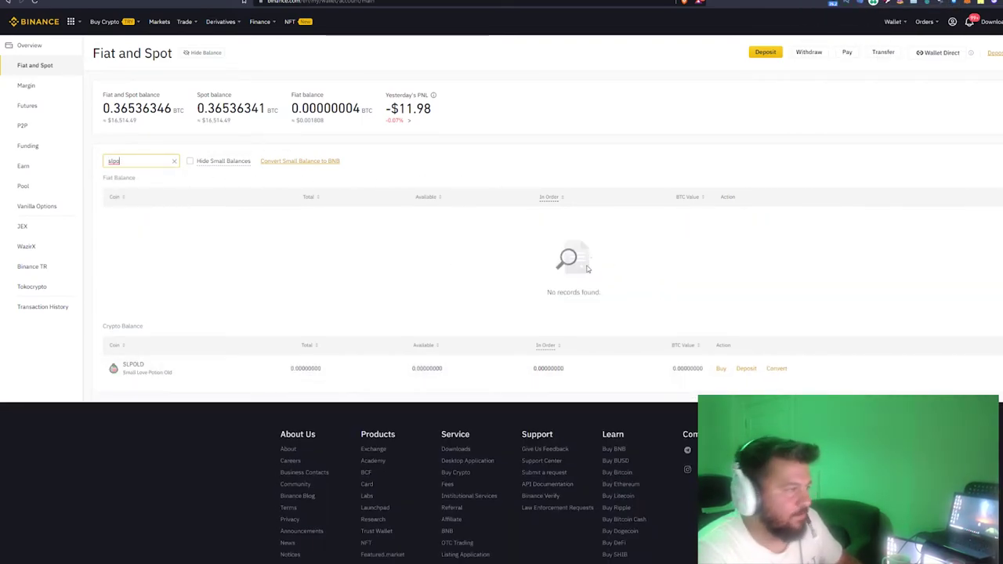
{"action": "left_click", "coordinate": [746, 370]}
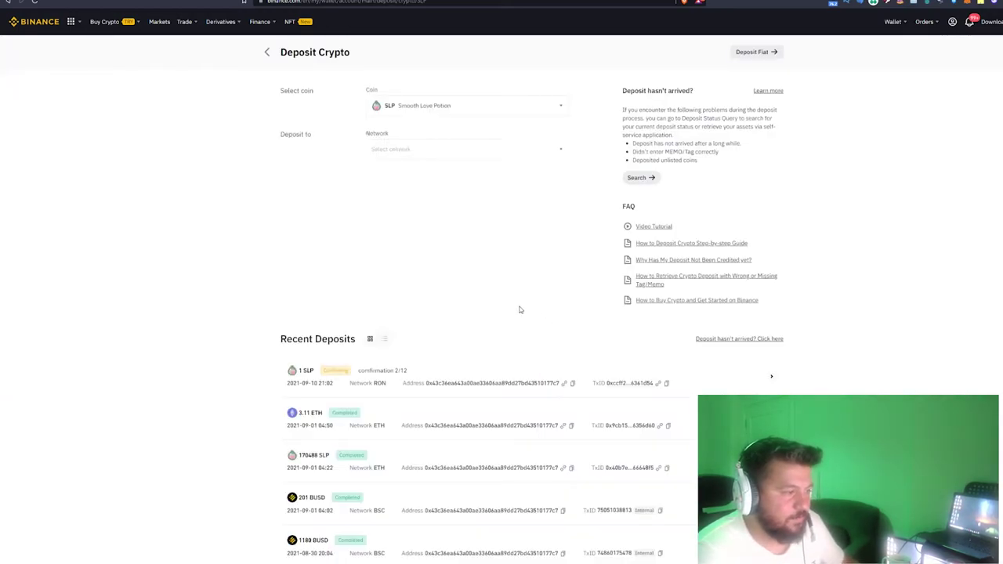
{"action": "scroll", "coordinate": [522, 309], "scroll_direction": "down", "scroll_amount": 2}
{"action": "left_click_drag", "start_coordinate": [280, 279], "coordinate": [257, 283]}
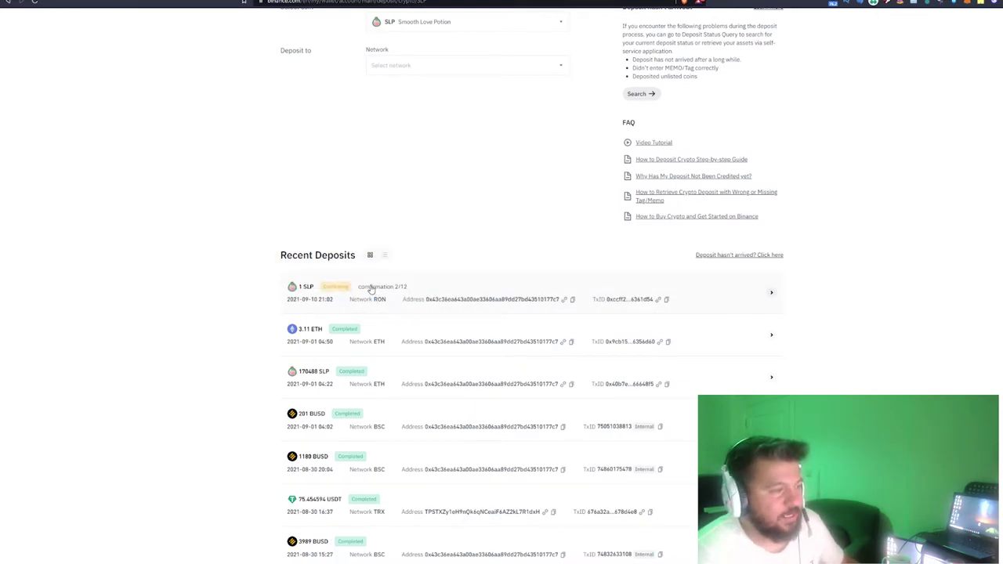
{"action": "left_click_drag", "start_coordinate": [280, 279], "coordinate": [893, 304]}
{"action": "left_click", "coordinate": [894, 305]}
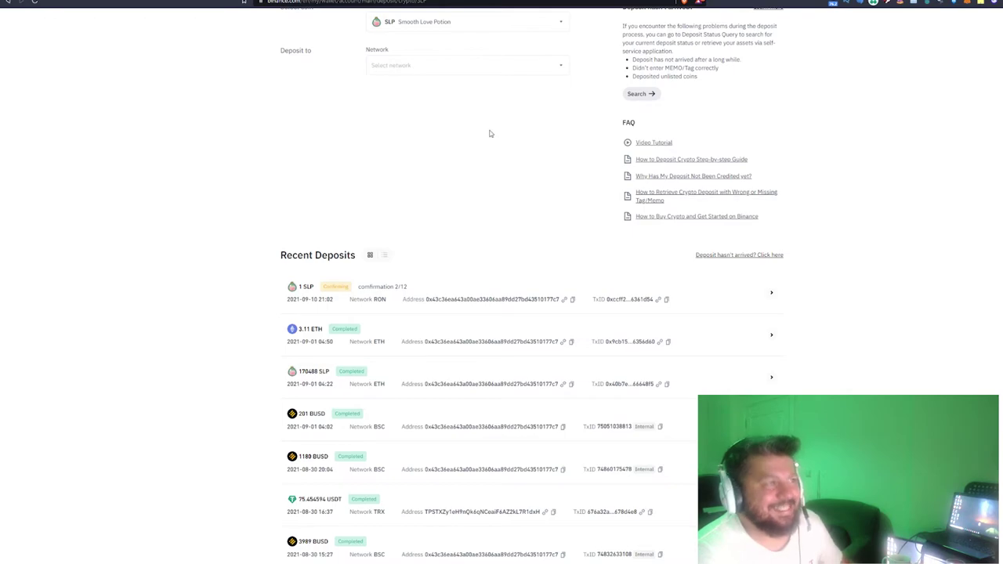
- Return to the Fiat and Spot wallet, search for "slp", and open the withdrawal form for SLP
{"action": "scroll", "coordinate": [411, 113], "scroll_direction": "up", "scroll_amount": 1}
{"action": "left_click", "coordinate": [266, 52]}
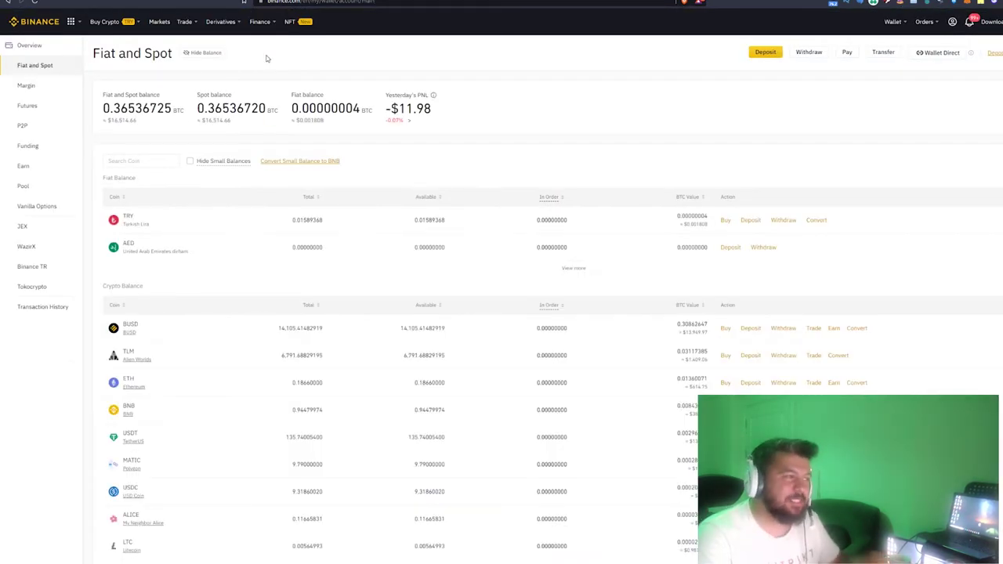
{"action": "left_click", "coordinate": [127, 160]}
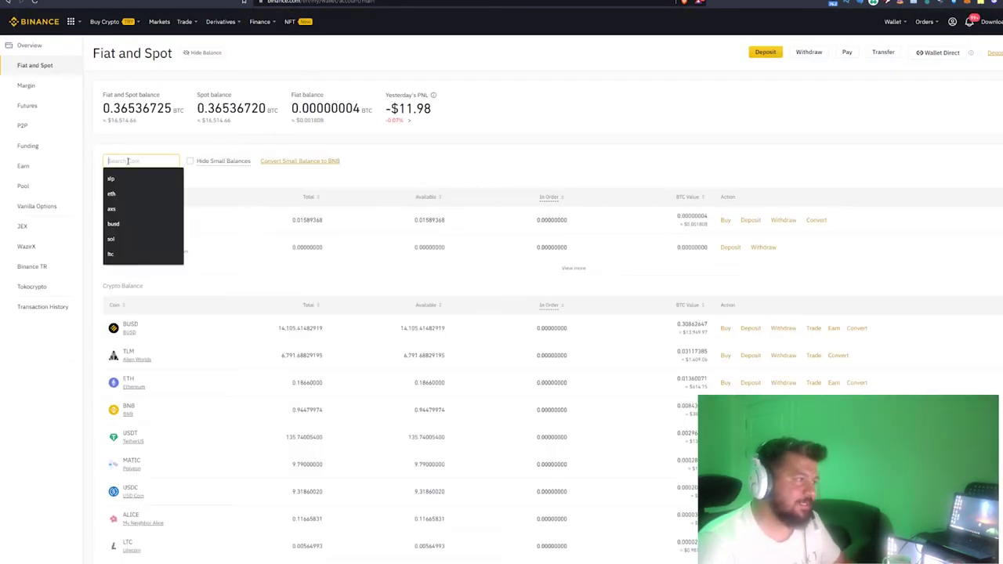
{"action": "type", "text": "slp"}
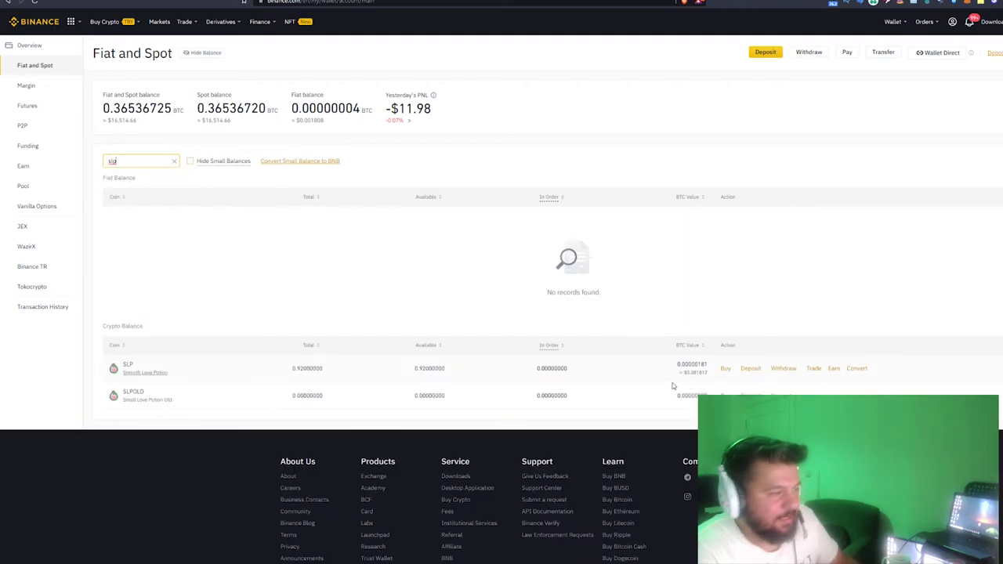
{"action": "left_click", "coordinate": [782, 371]}
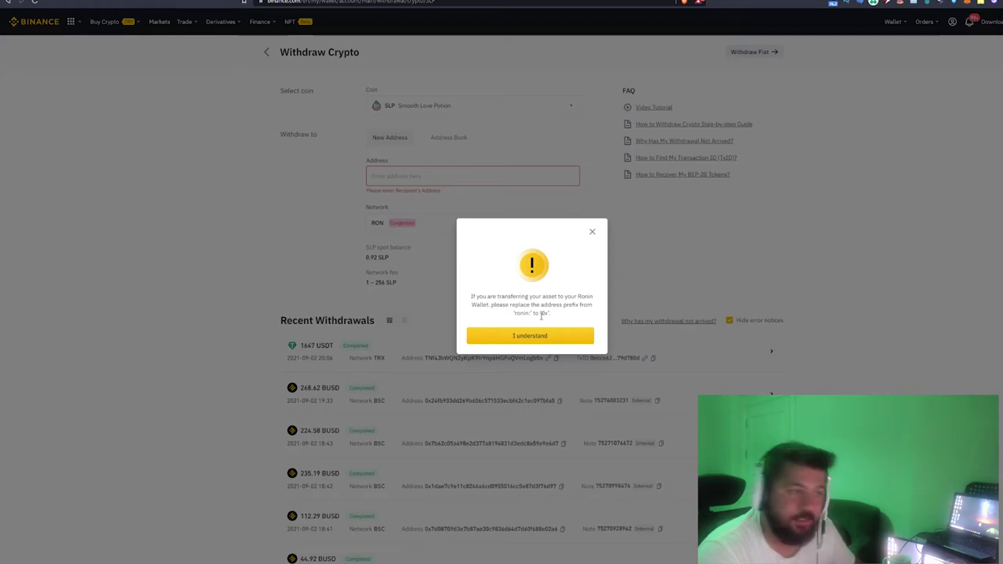
- Read and acknowledge the notice about changing the Ronin address prefix from "ronin:" to "0x" for withdrawals
{"action": "left_click_drag", "start_coordinate": [551, 305], "coordinate": [576, 306]}
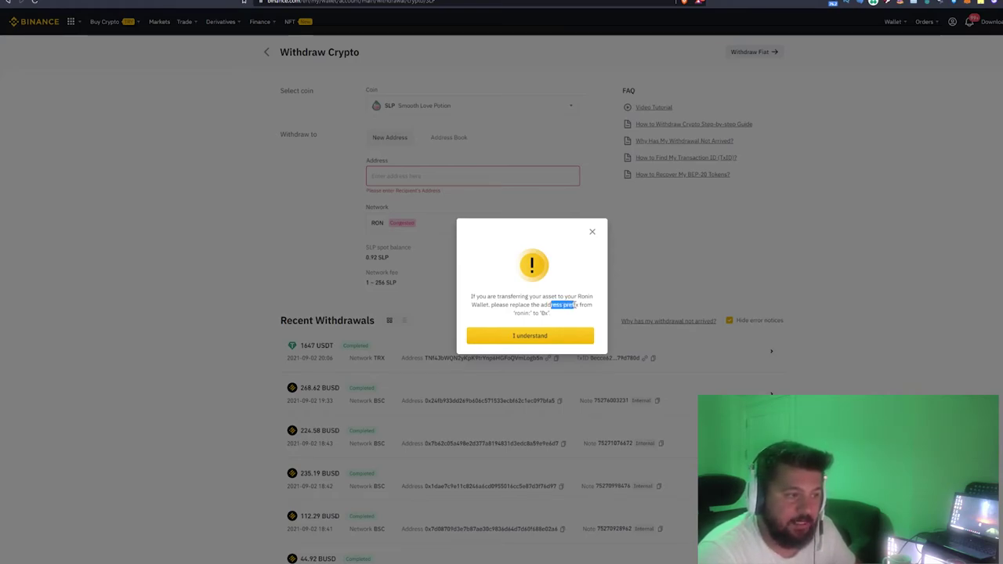
{"action": "double_click", "coordinate": [516, 313]}
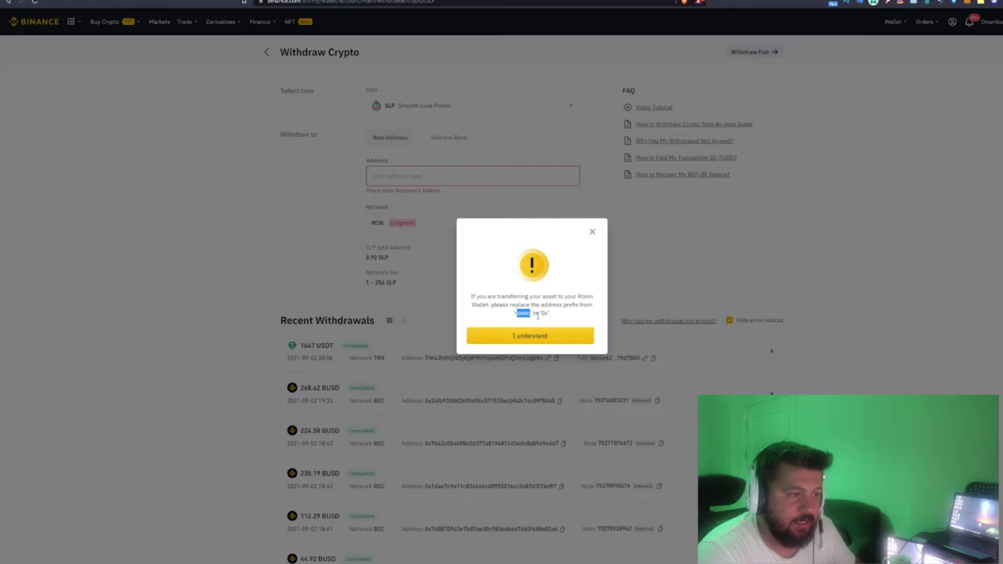
{"action": "left_click", "coordinate": [530, 336]}
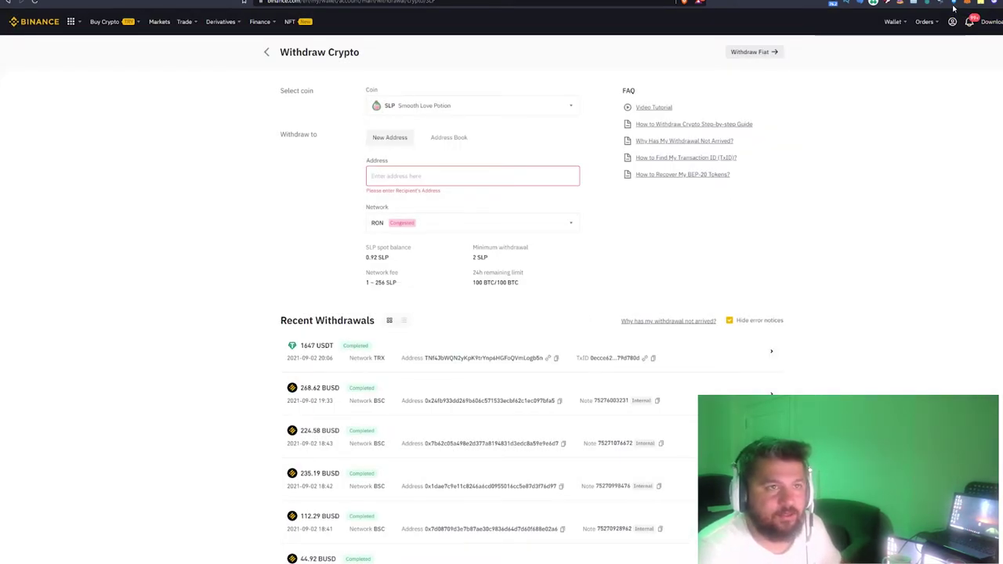
- Copy the Ronin wallet address into the SLP withdrawal address and replace its "ronin:" prefix with "0x"
{"action": "left_click", "coordinate": [953, 4]}
{"action": "left_click", "coordinate": [924, 50]}
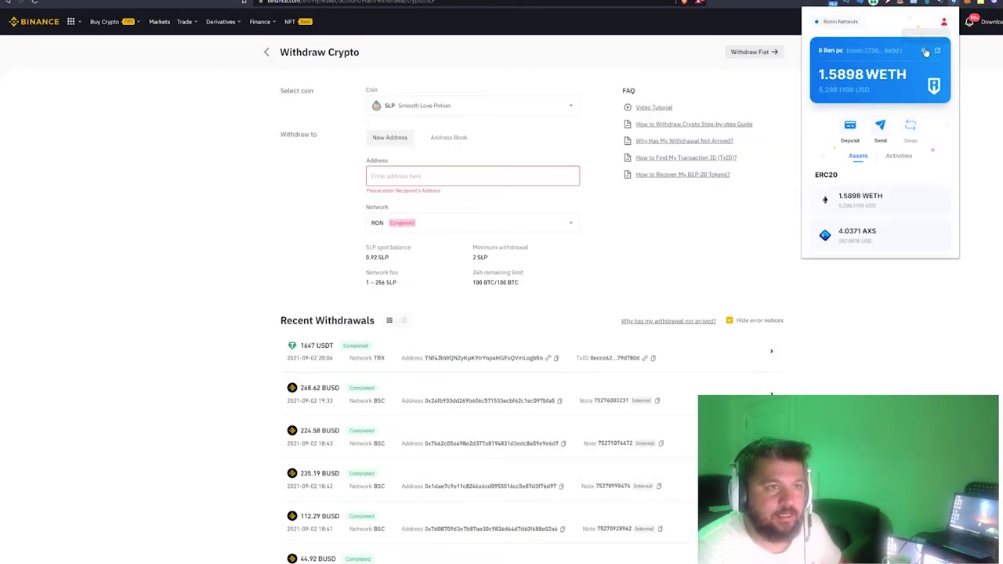
{"action": "left_click", "coordinate": [378, 178]}
{"action": "key", "text": "ctrl+v"}
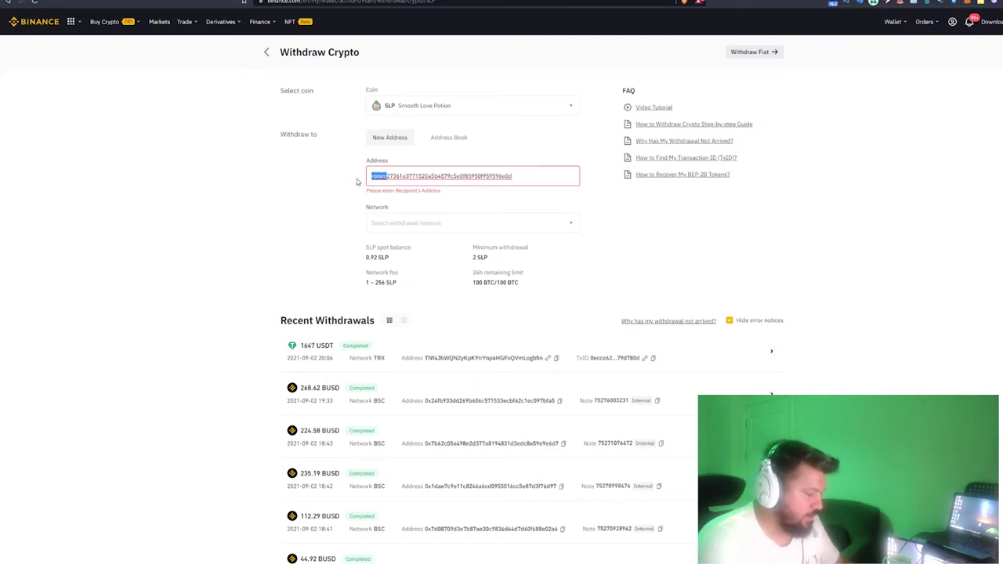
{"action": "type", "text": "0x"}
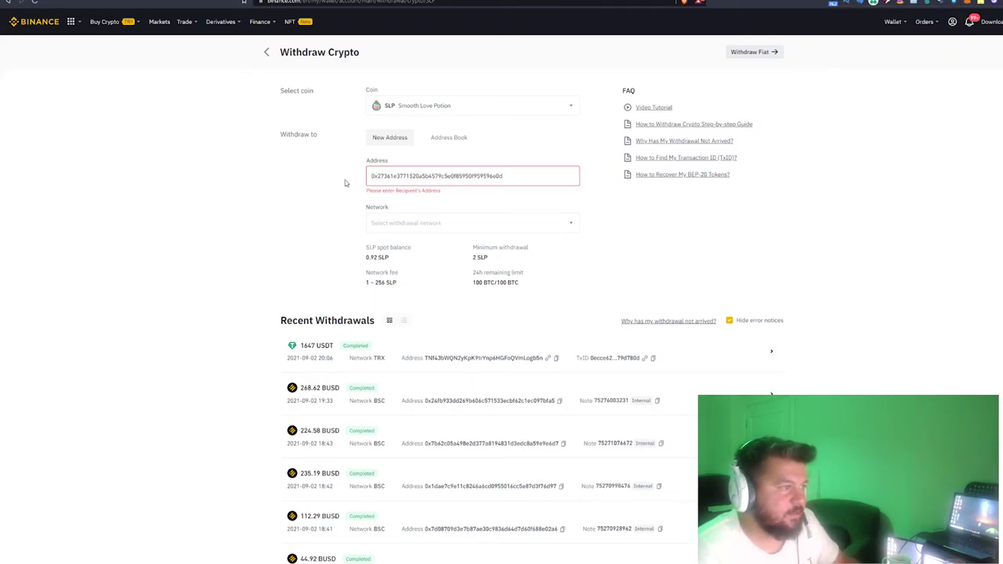
- Select RON as the withdrawal network and enter 0 as the SLP amount
{"action": "left_click", "coordinate": [377, 217]}
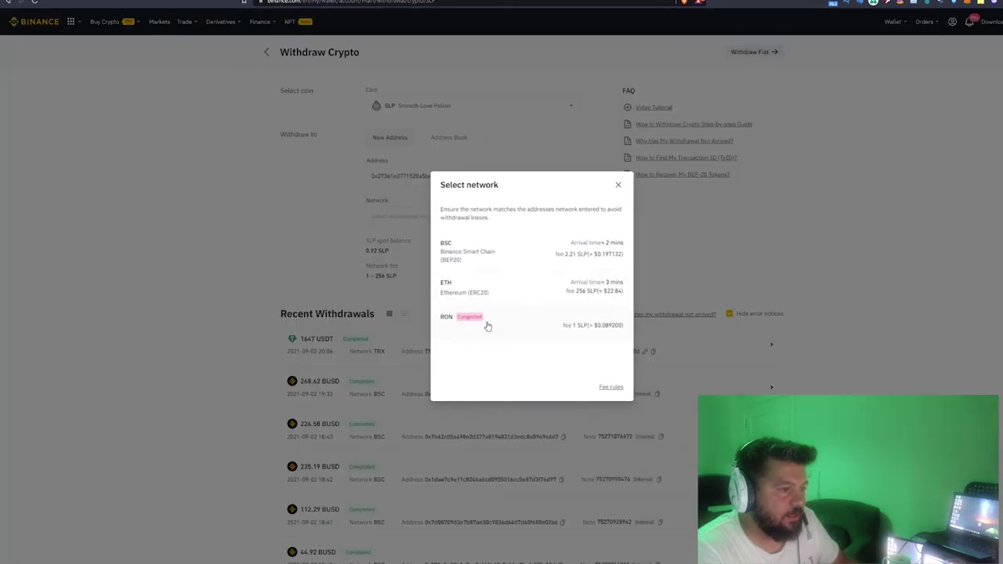
{"action": "left_click", "coordinate": [486, 325]}
{"action": "left_click", "coordinate": [497, 336]}
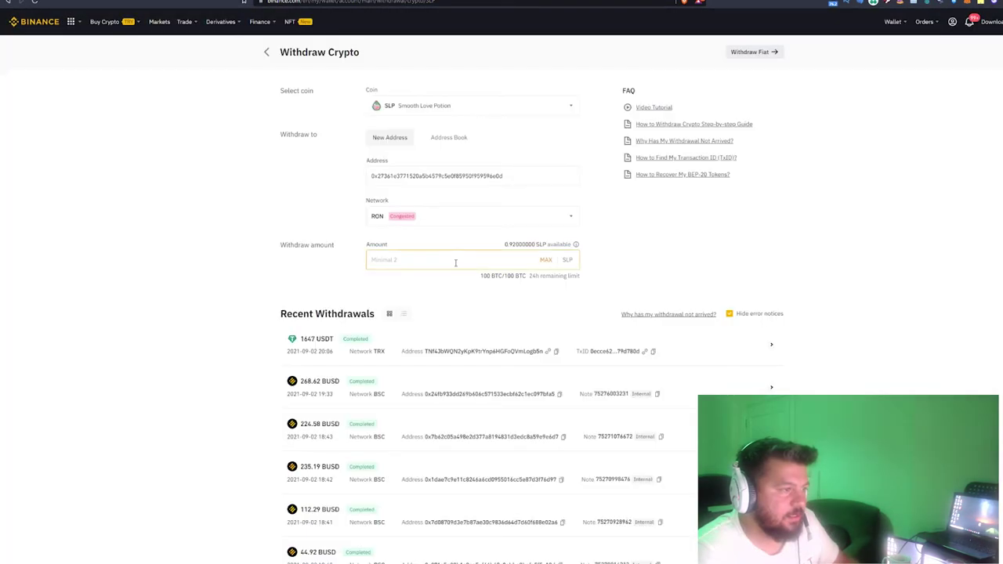
{"action": "left_click", "coordinate": [460, 260]}
{"action": "type", "text": "0"}
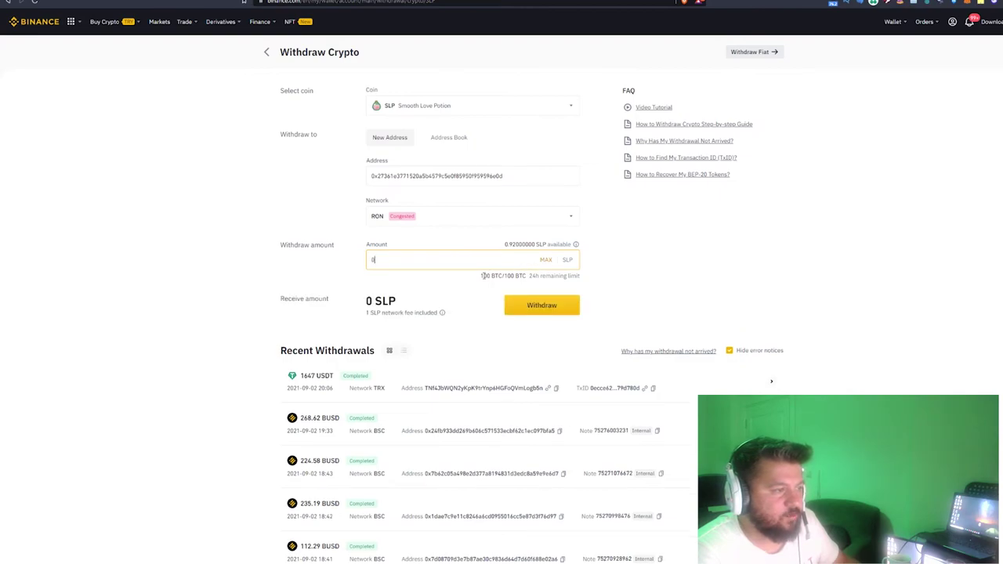
{"action": "left_click", "coordinate": [362, 315]}
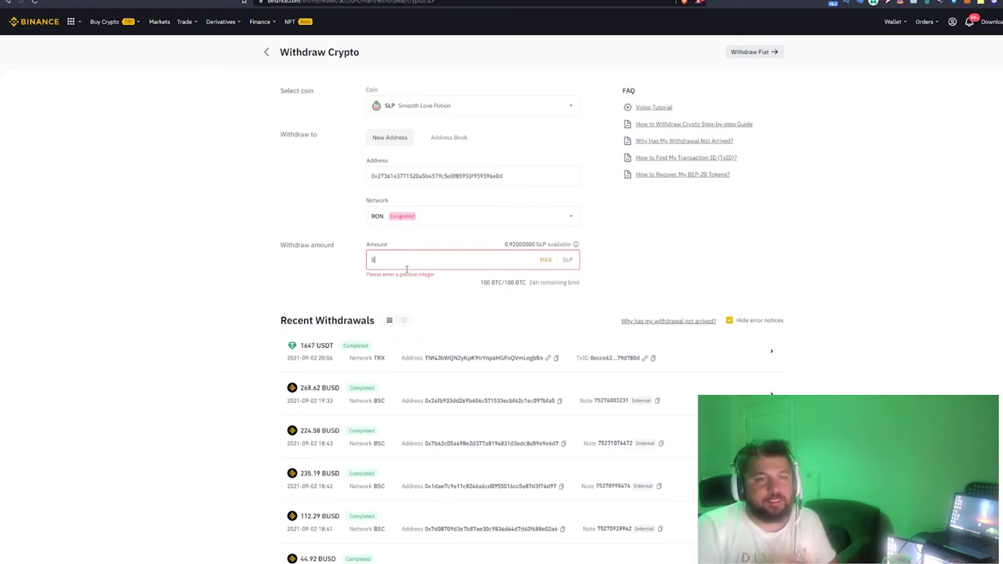
- Clear the recipient address from the SLP withdrawal form
{"action": "left_click", "coordinate": [415, 175]}
{"action": "key", "text": "ctrl+a"}
{"action": "key", "text": "BackSpace"}
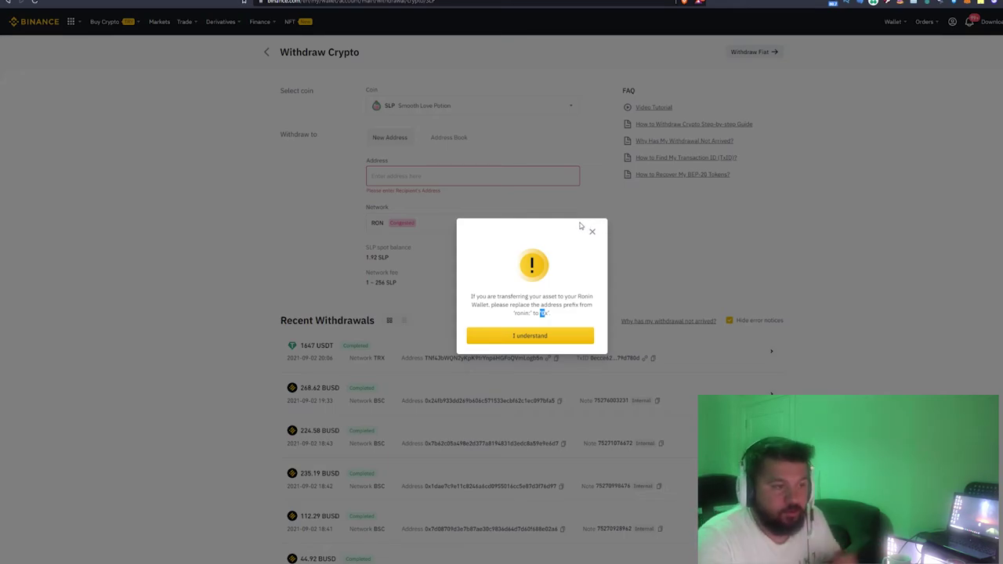
- Dismiss the address prefix notice and review the network options and fees for withdrawing SLP, keeping RON selected
{"action": "left_click", "coordinate": [591, 236]}
{"action": "left_click_drag", "start_coordinate": [367, 207], "coordinate": [390, 208]}
{"action": "left_click", "coordinate": [574, 225]}
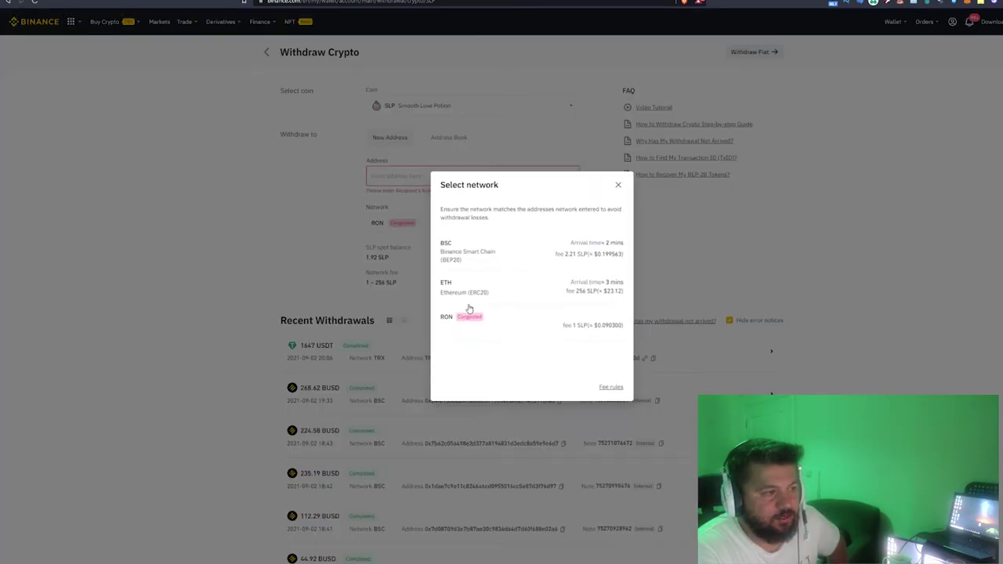
{"action": "left_click", "coordinate": [616, 188]}
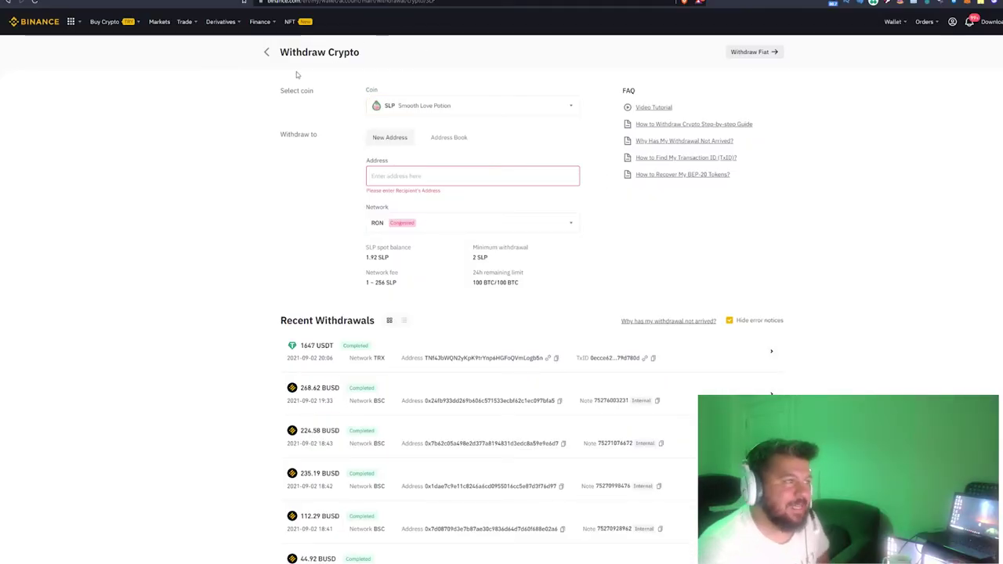
- Return to the Fiat and Spot wallet and search for "slp" to check the available SLP balance
{"action": "left_click", "coordinate": [267, 53]}
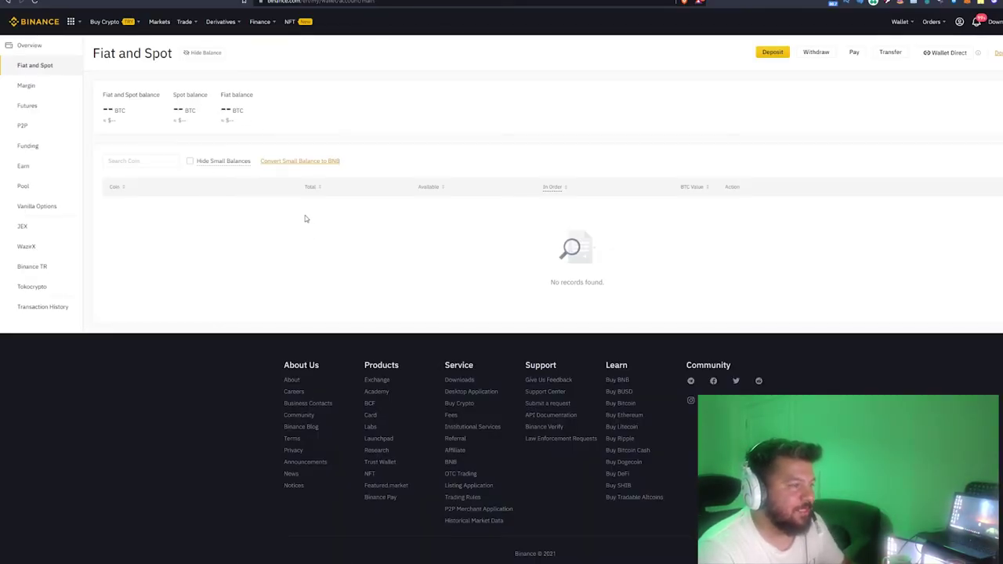
{"action": "left_click", "coordinate": [118, 161]}
{"action": "type", "text": "slp"}
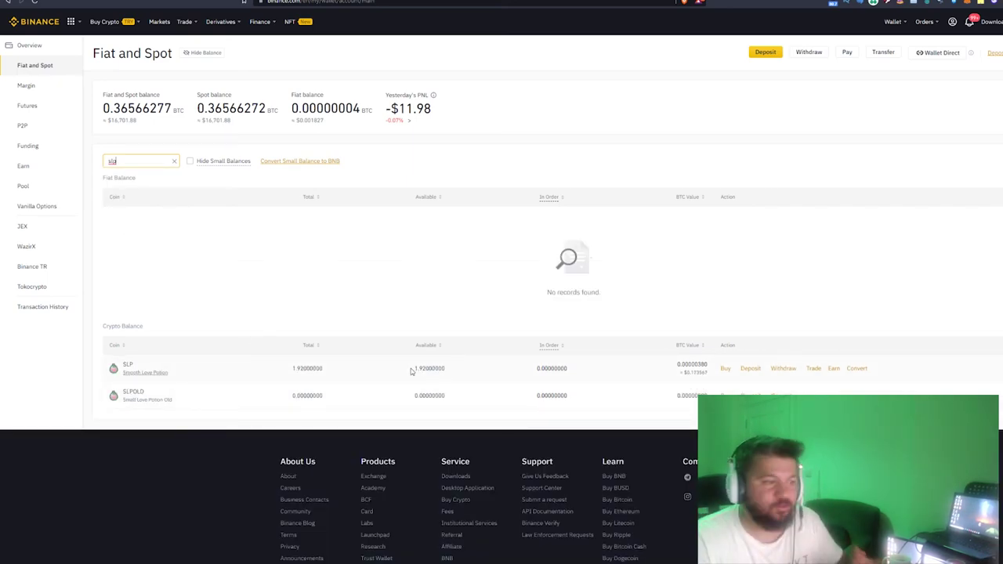
{"action": "left_click_drag", "start_coordinate": [411, 371], "coordinate": [423, 368]}
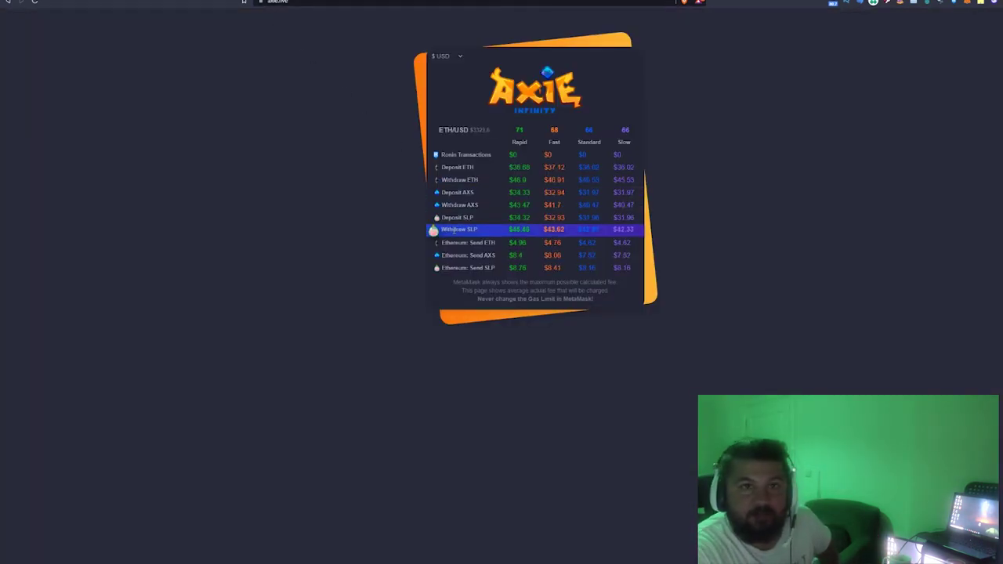
- On the axie.live gas fee page, compare the AXS deposit, Withdraw SLP and Ethereum: Send SLP fees across transaction speeds
{"action": "left_click_drag", "start_coordinate": [452, 193], "coordinate": [493, 205]}
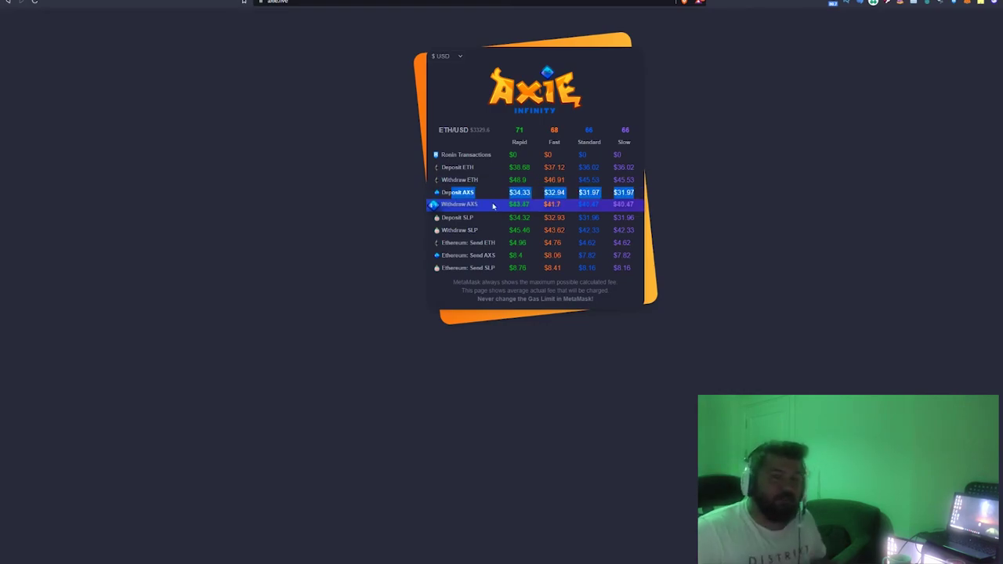
{"action": "left_click", "coordinate": [395, 220]}
{"action": "mouse_move", "coordinate": [508, 228]}
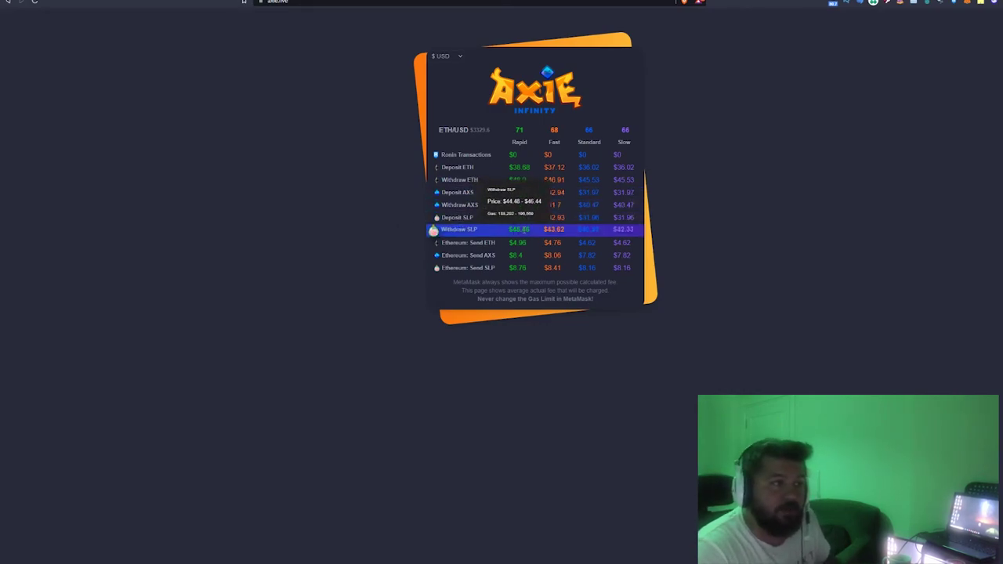
{"action": "double_click", "coordinate": [599, 230]}
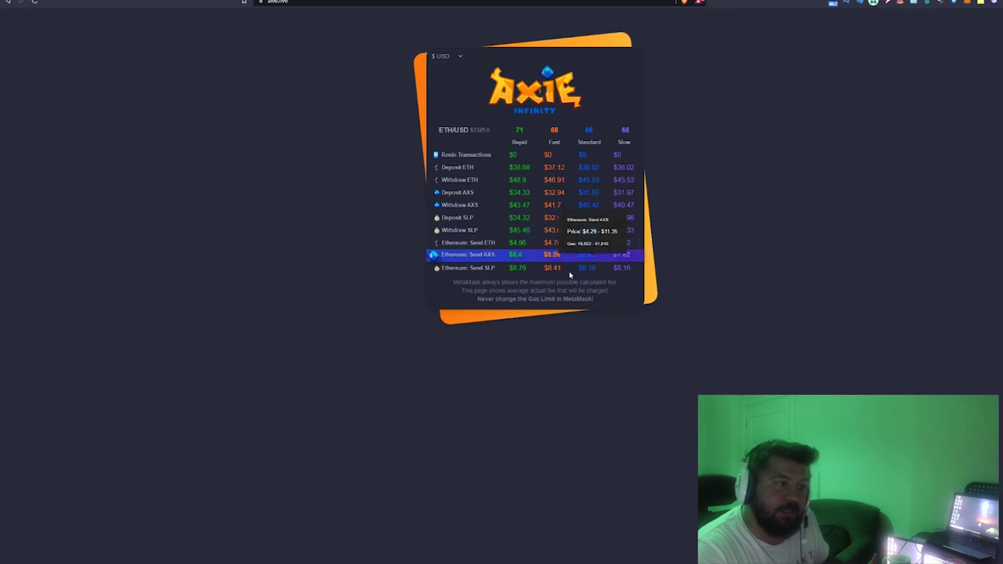
{"action": "double_click", "coordinate": [588, 267]}
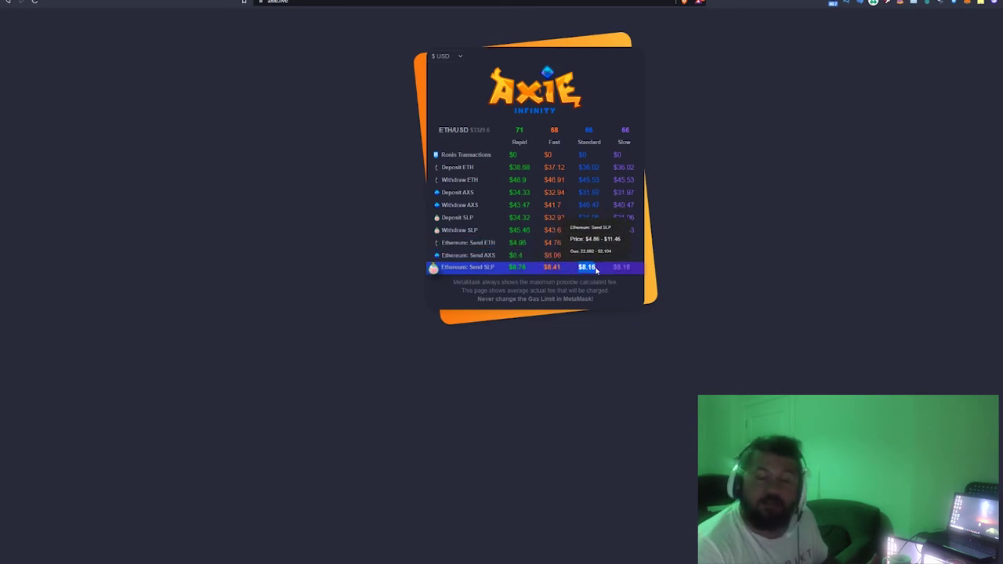